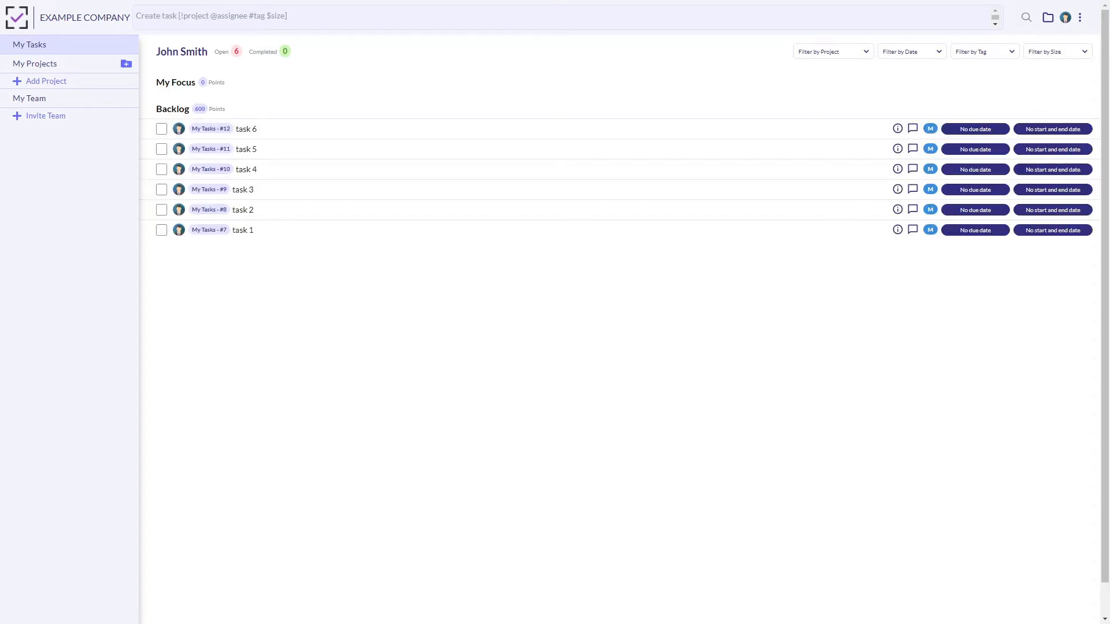
Create a new task named "task 7" in the My Tasks backlog.
left_click(297, 16)
type("task 7")
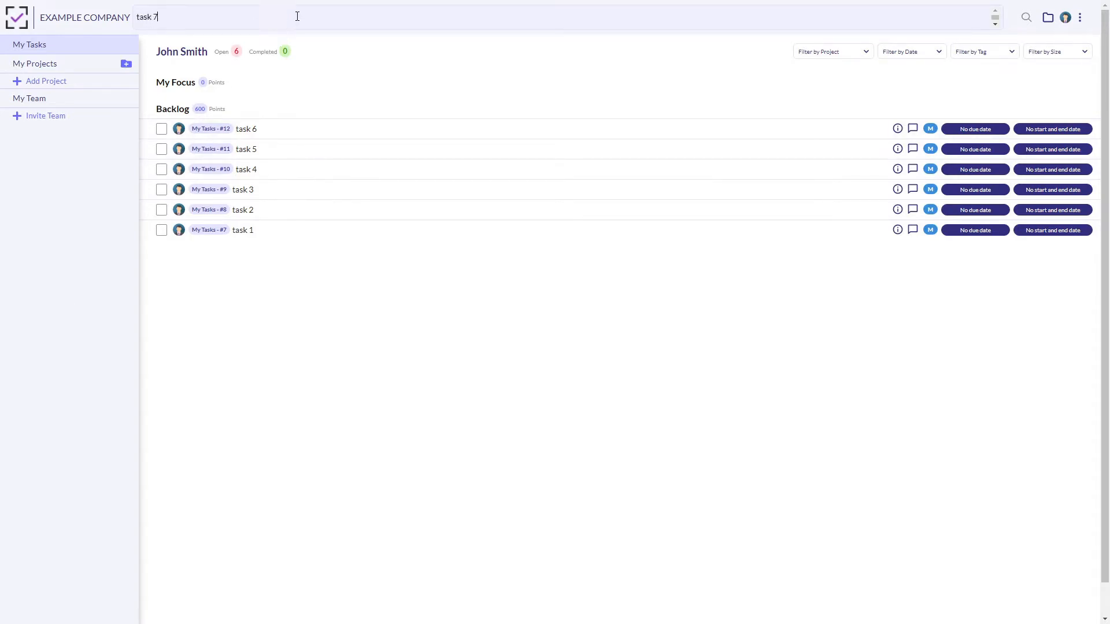
key("Return")
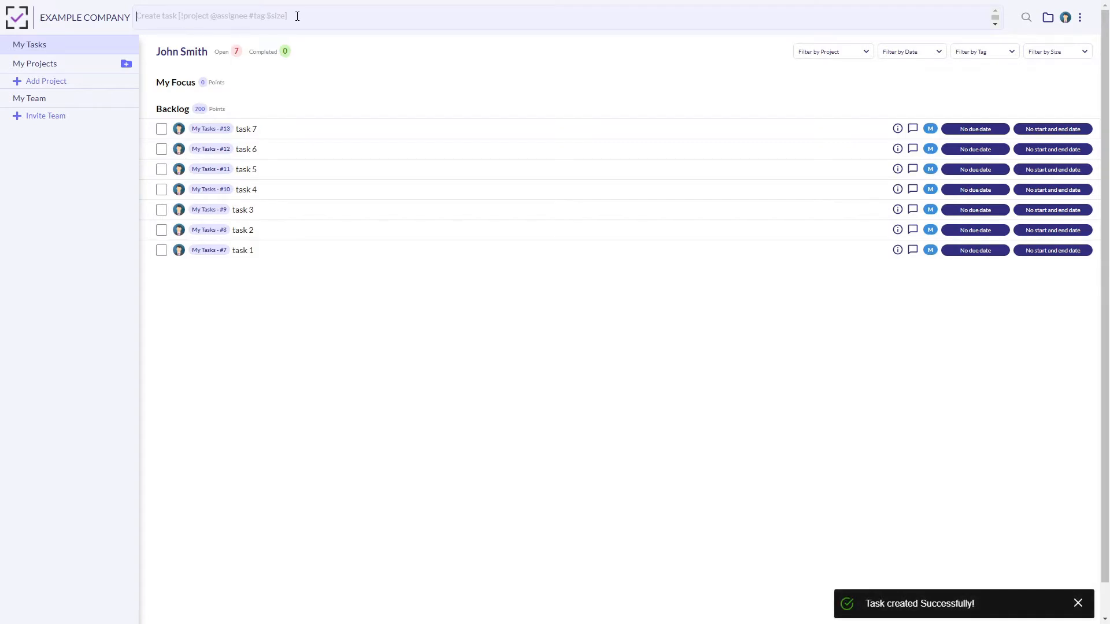
left_click_drag(237, 126, 263, 126)
left_click(264, 126)
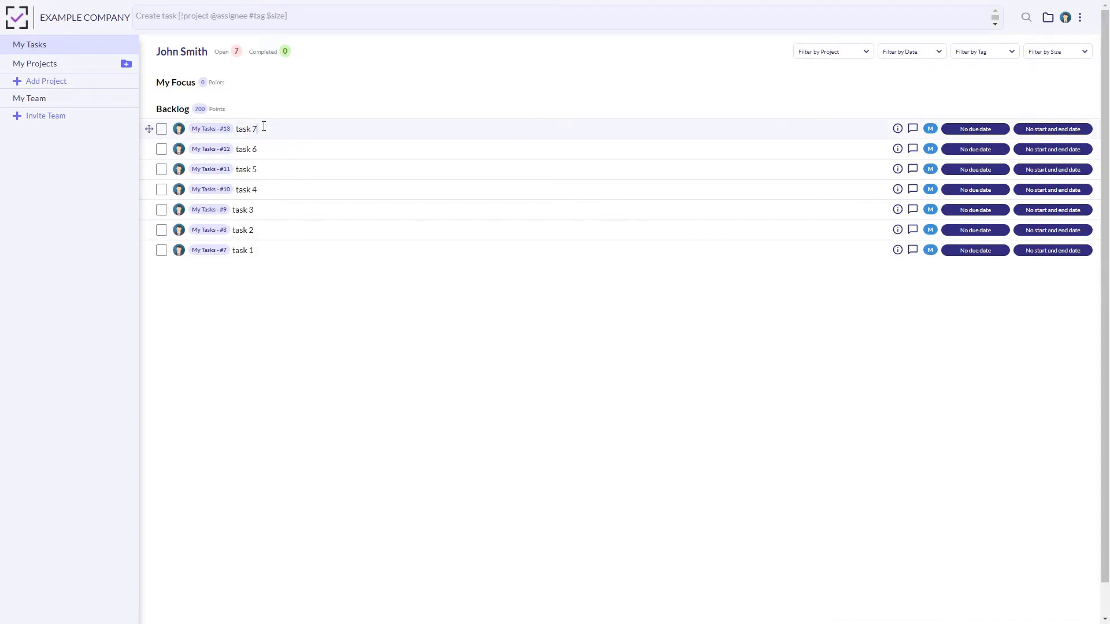
mouse_move(149, 129)
left_mouse_down()
mouse_move(145, 242)
mouse_move(147, 127)
mouse_move(164, 222)
mouse_move(146, 127)
left_mouse_up()
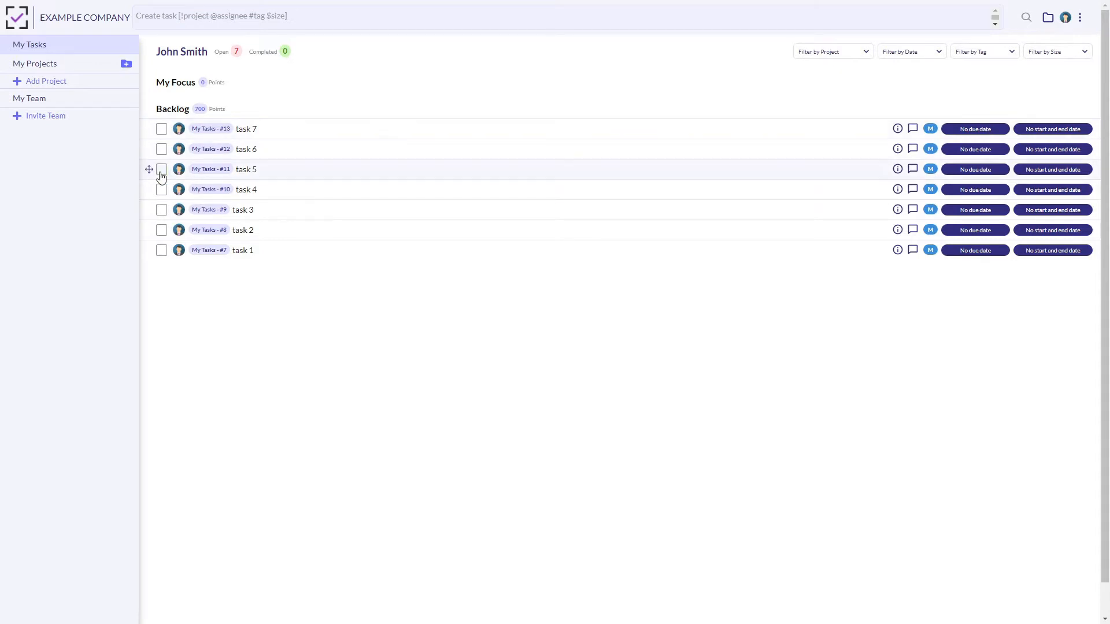
Move task 5, task 4 and task 3 from the Backlog into My Focus, with task 3 first.
left_click_drag(150, 170, 151, 103)
left_click_drag(152, 189, 150, 122)
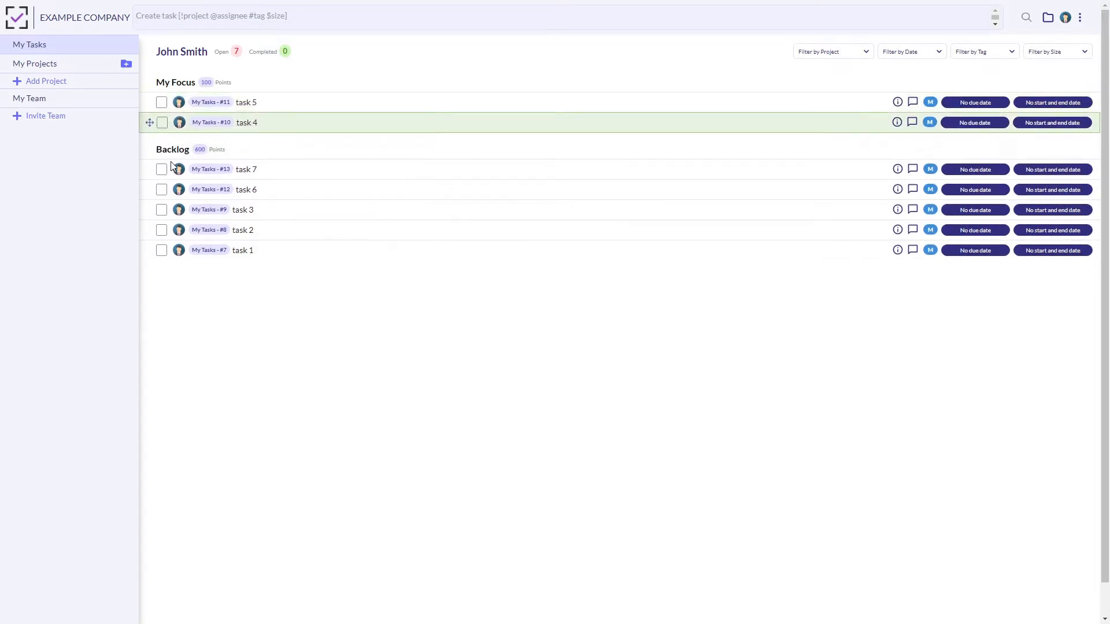
left_click_drag(148, 210, 151, 103)
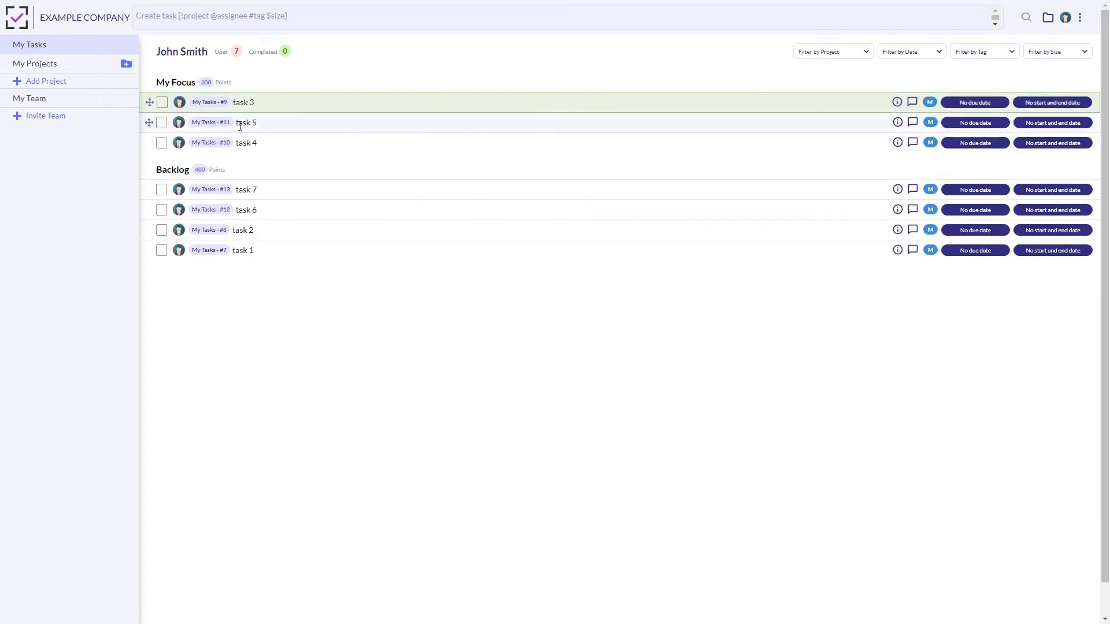
left_click(281, 99)
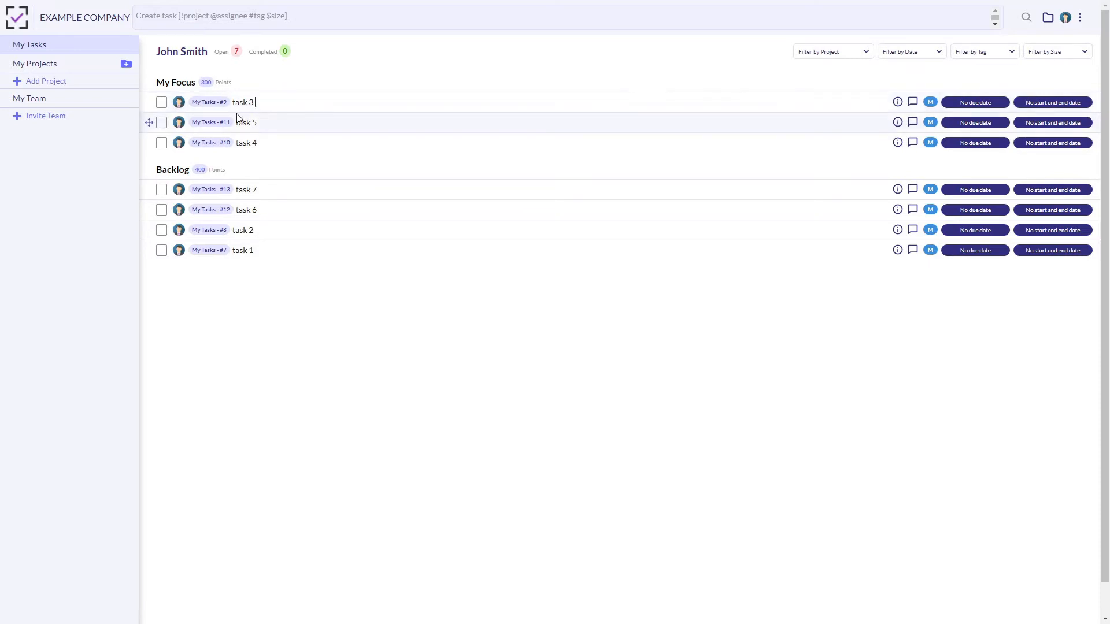
left_click_drag(234, 101, 301, 140)
left_click(302, 141)
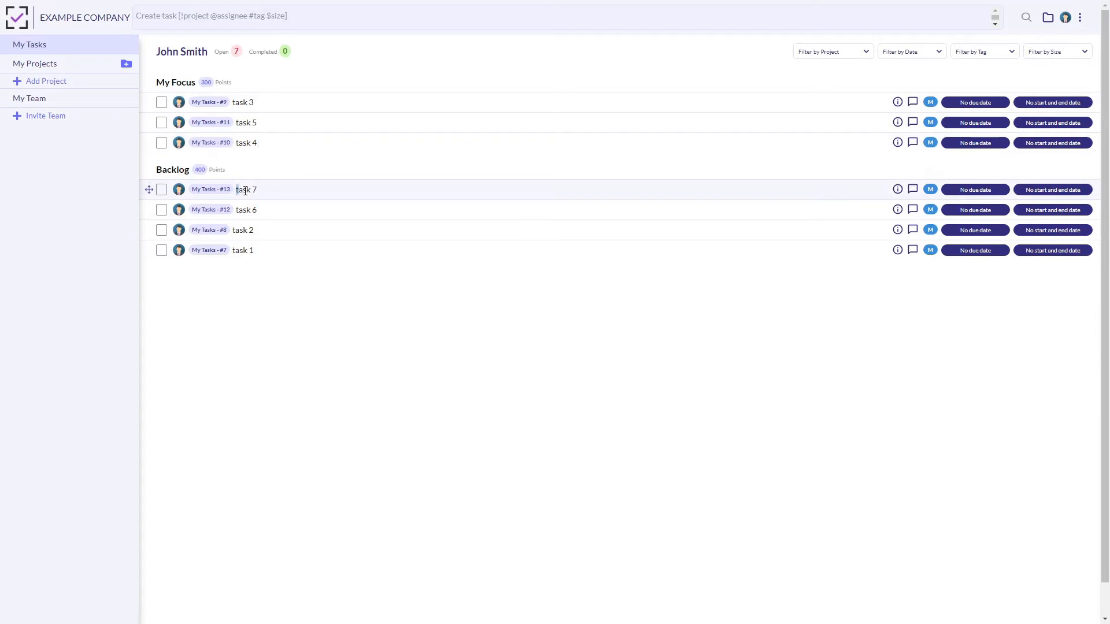
left_click(268, 248)
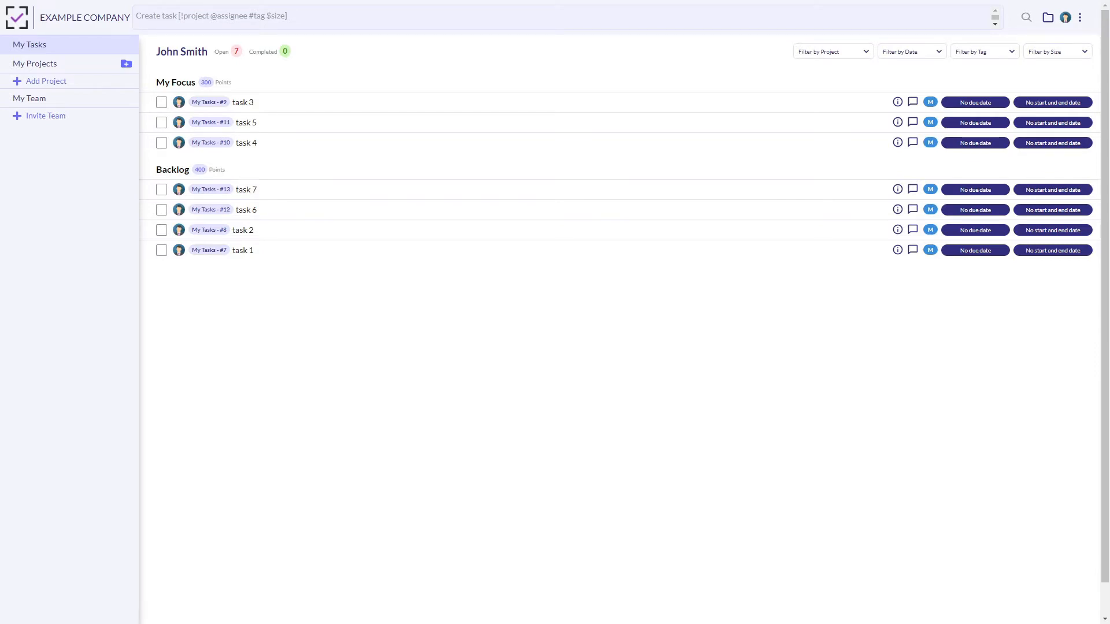
Create a new project named "my project".
left_click(49, 83)
type("my project")
left_click(228, 222)
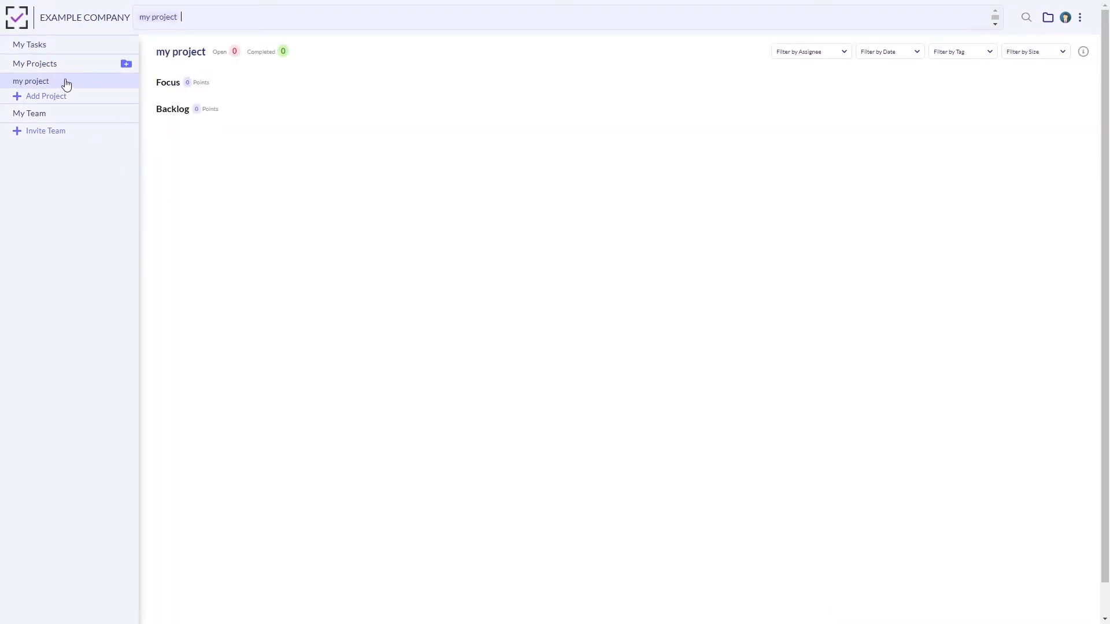
Add a task named "my task" to my project.
left_click(208, 19)
mouse_move(208, 19)
left_mouse_down()
mouse_move(153, 20)
mouse_move(216, 16)
left_mouse_up()
type("my task")
key("Return")
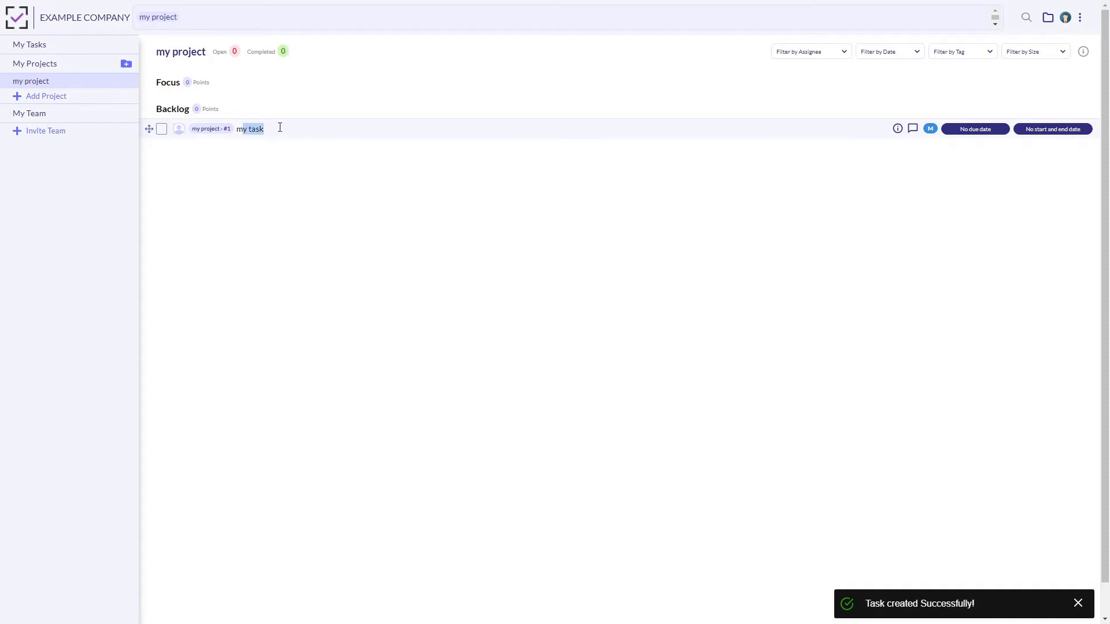
Check My Tasks for the unassigned "my task" and return to it in my project.
left_click(62, 47)
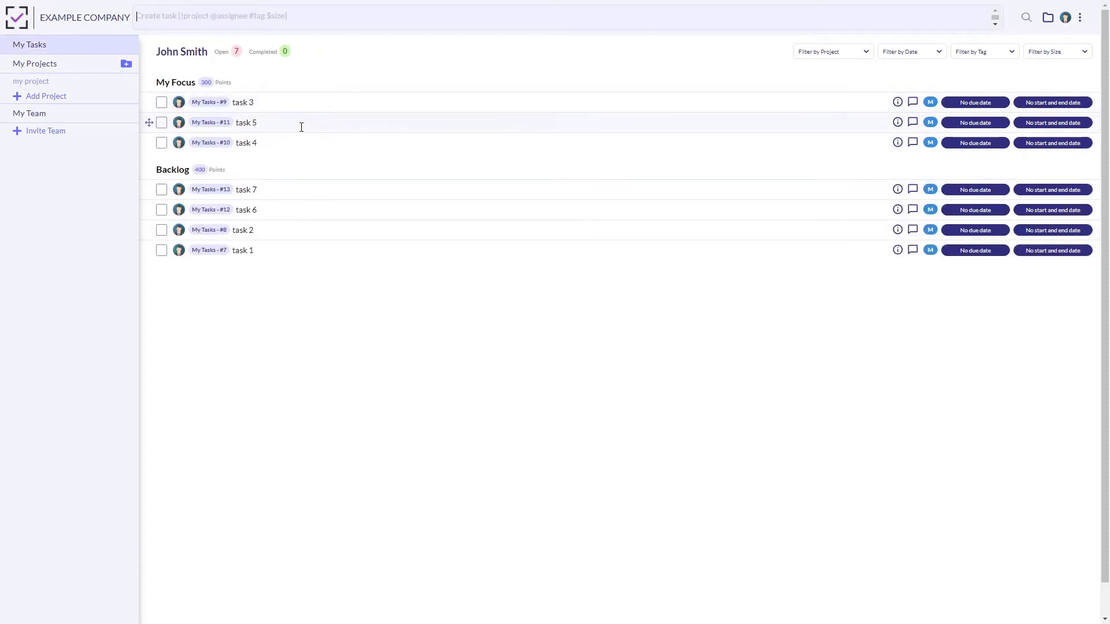
left_click(65, 83)
triple_click(235, 132)
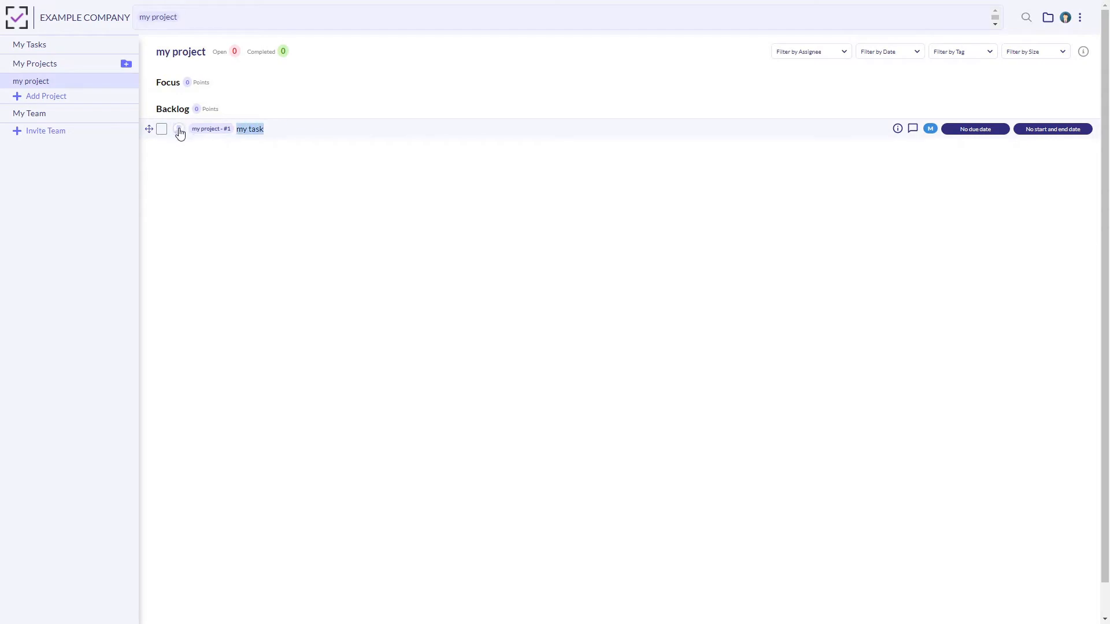
Add task 8, task 9 and task 10 above "my task" in the backlog of my project.
left_click(304, 128)
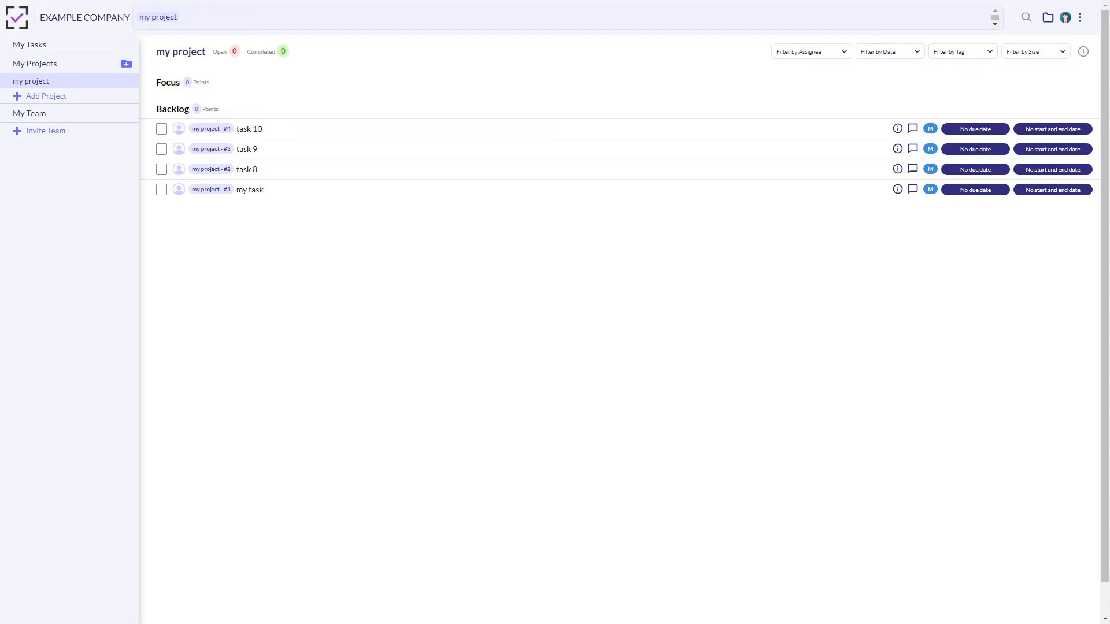
left_click_drag(243, 169, 285, 126)
left_click(292, 129)
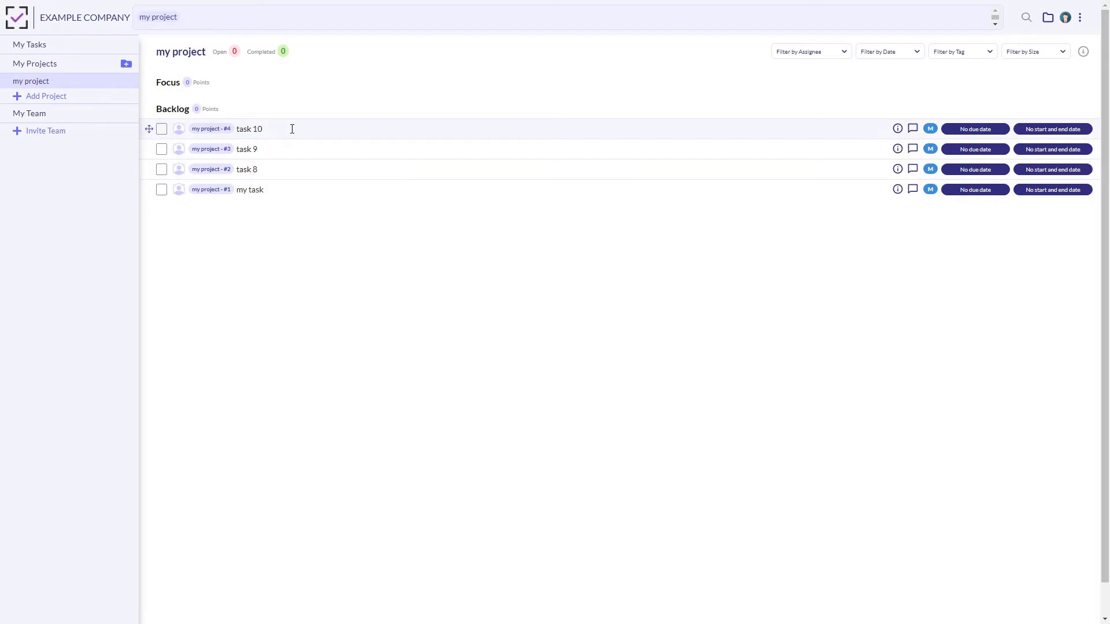
Assign task 8, task 9 and task 10 in my project to the account owner.
left_click(303, 166)
type("@jo")
key("Return")
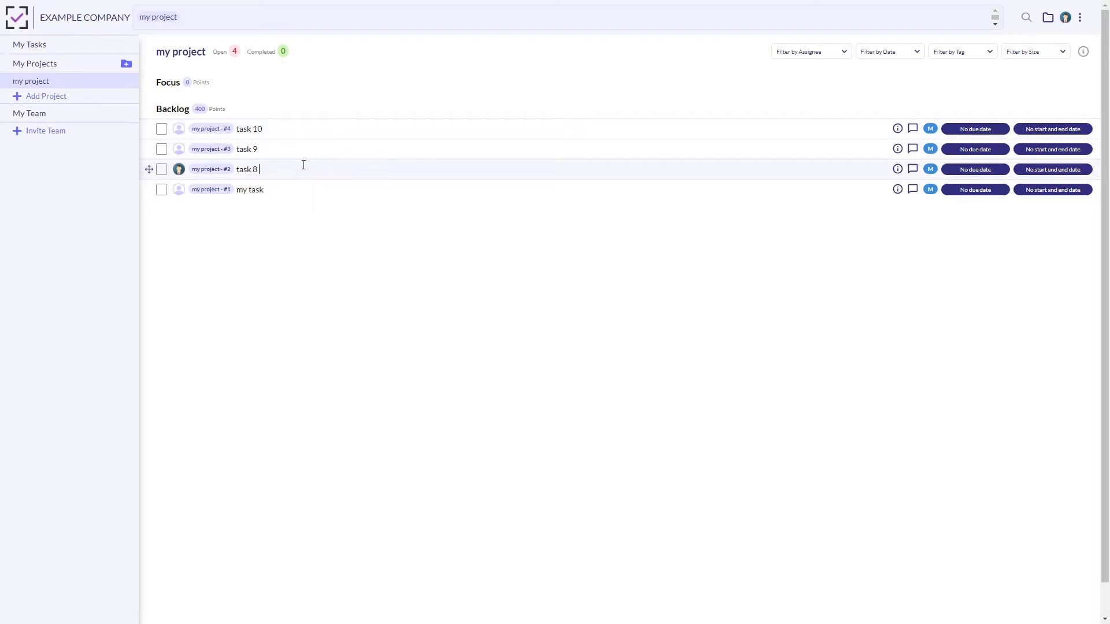
type("@jo")
key("Return")
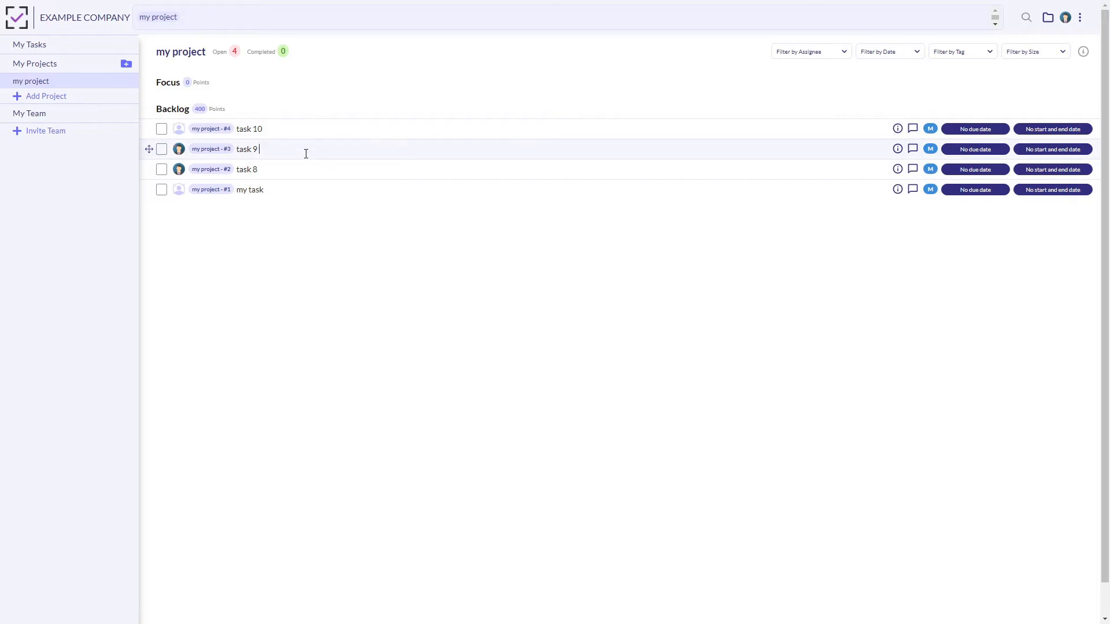
type("@")
key("Return")
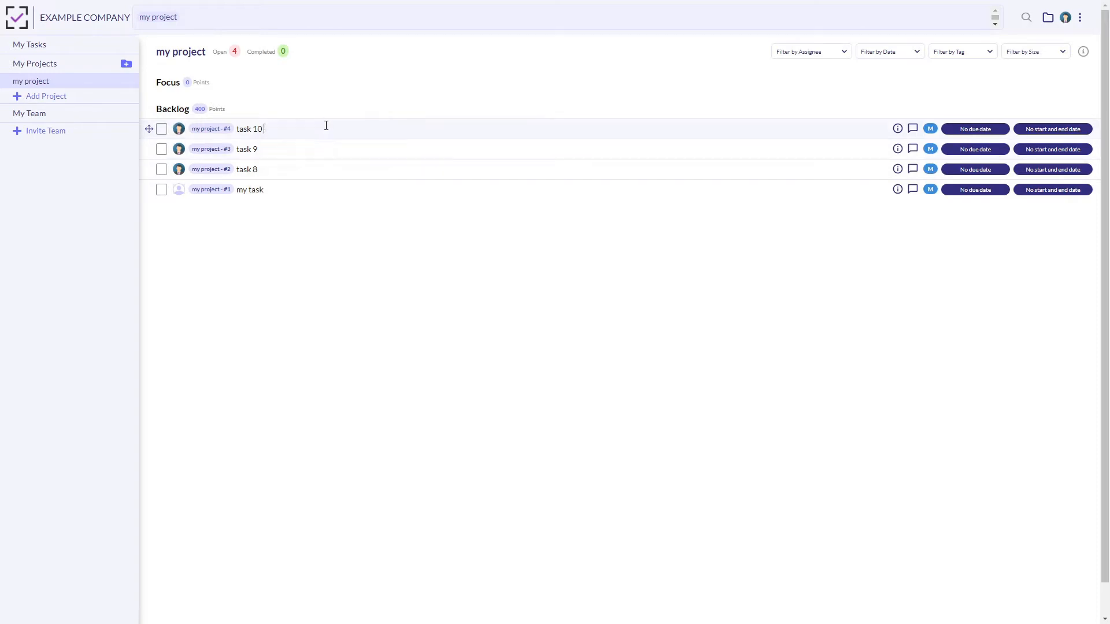
View the assigned project tasks in My Tasks and move task 10 down the Backlog to below task 6.
left_click(71, 51)
left_click_drag(267, 191, 240, 231)
left_click(285, 248)
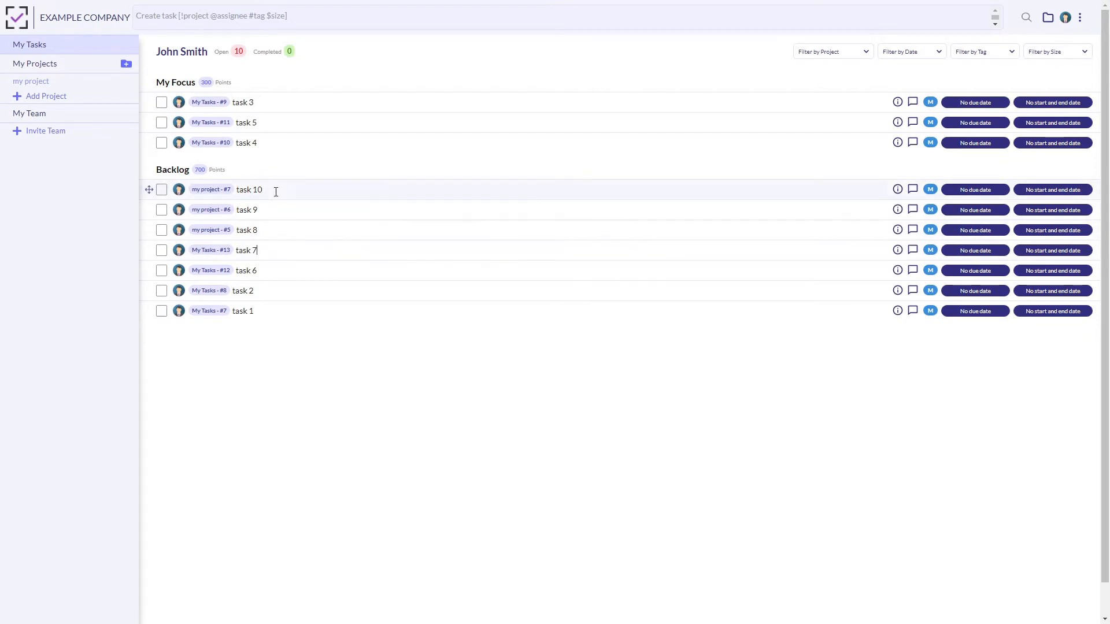
left_click_drag(149, 190, 199, 256)
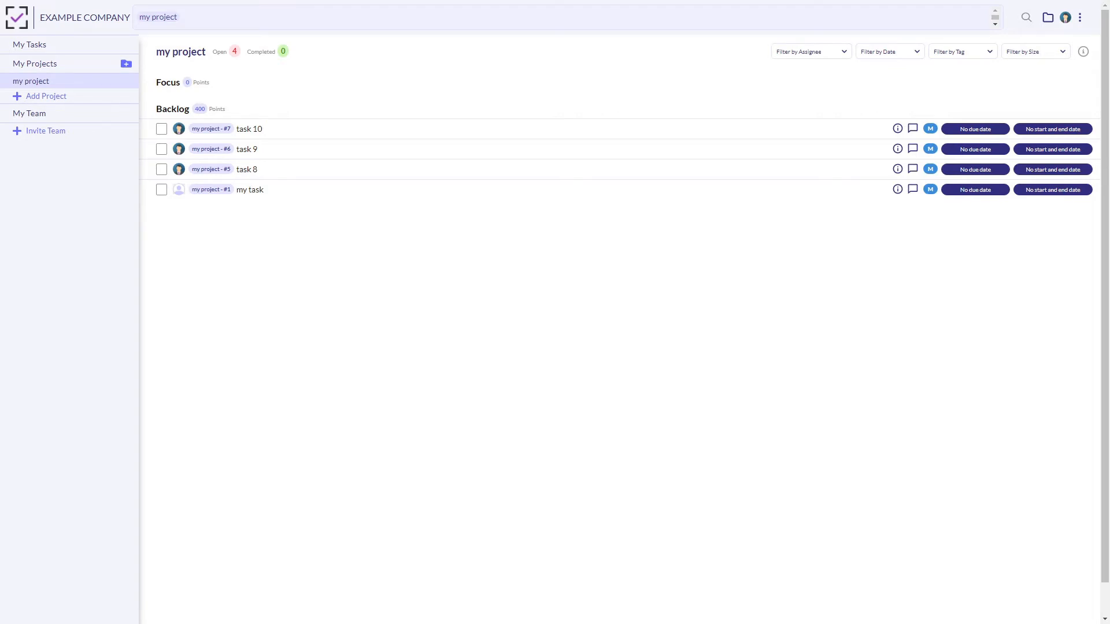
Add subtask 1, subtask 2 and subtask 3 under task 10 in my project, and insert subtask 4 above them.
left_click(322, 132)
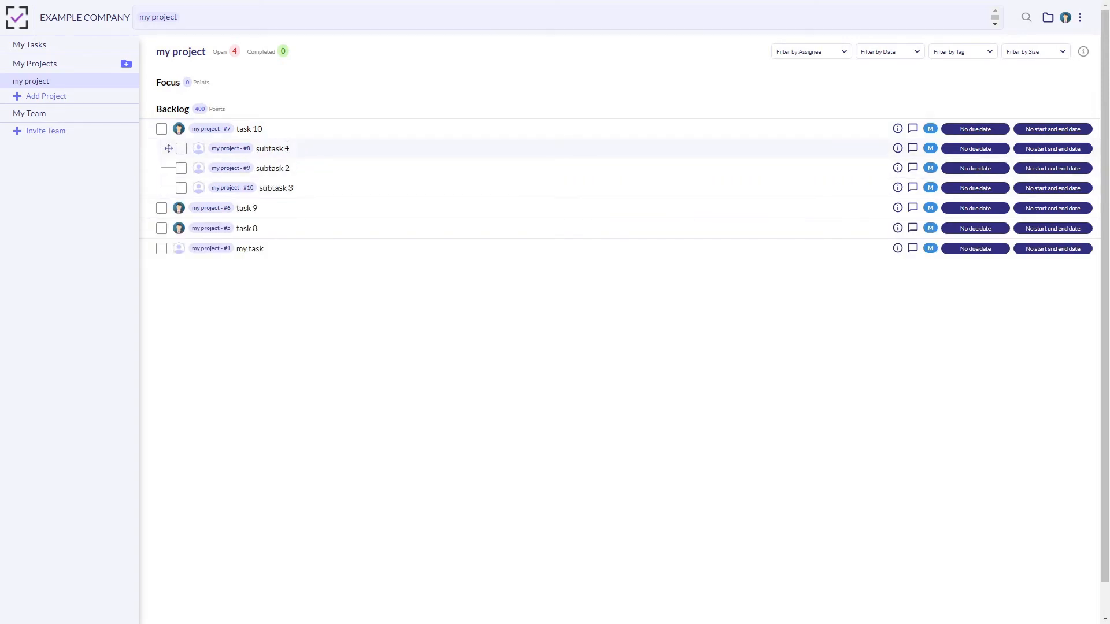
left_click(306, 187)
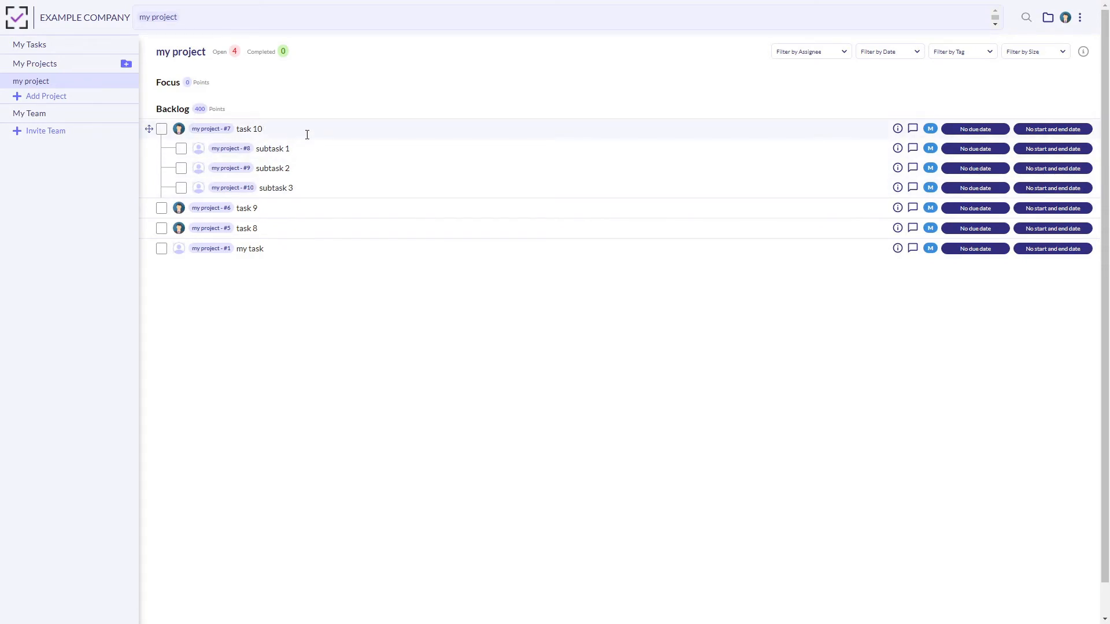
key("Return")
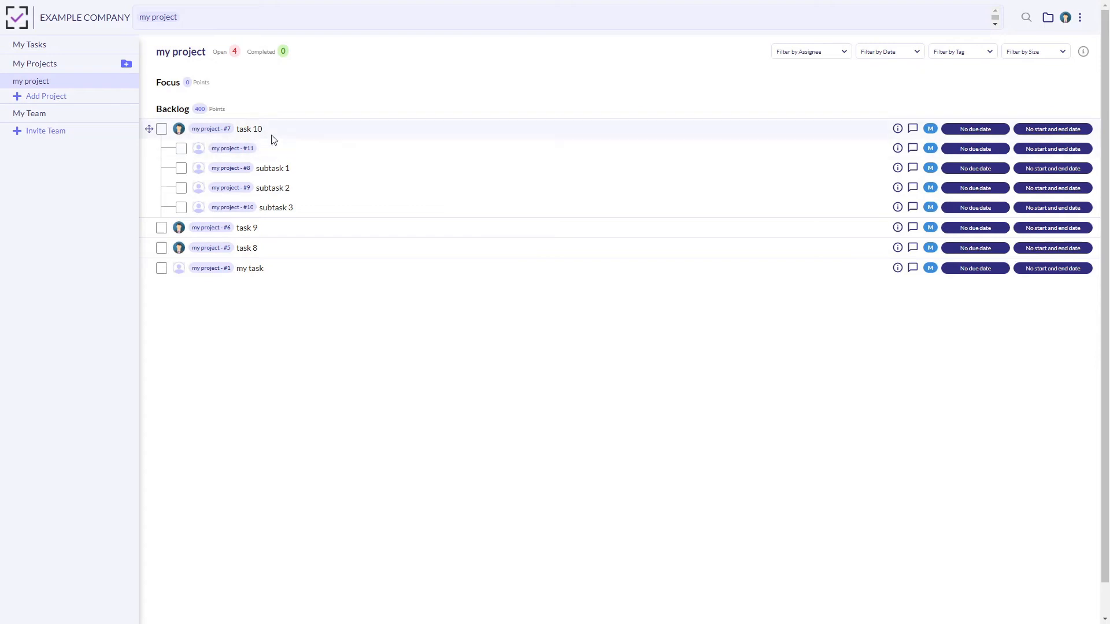
type("subtask 4")
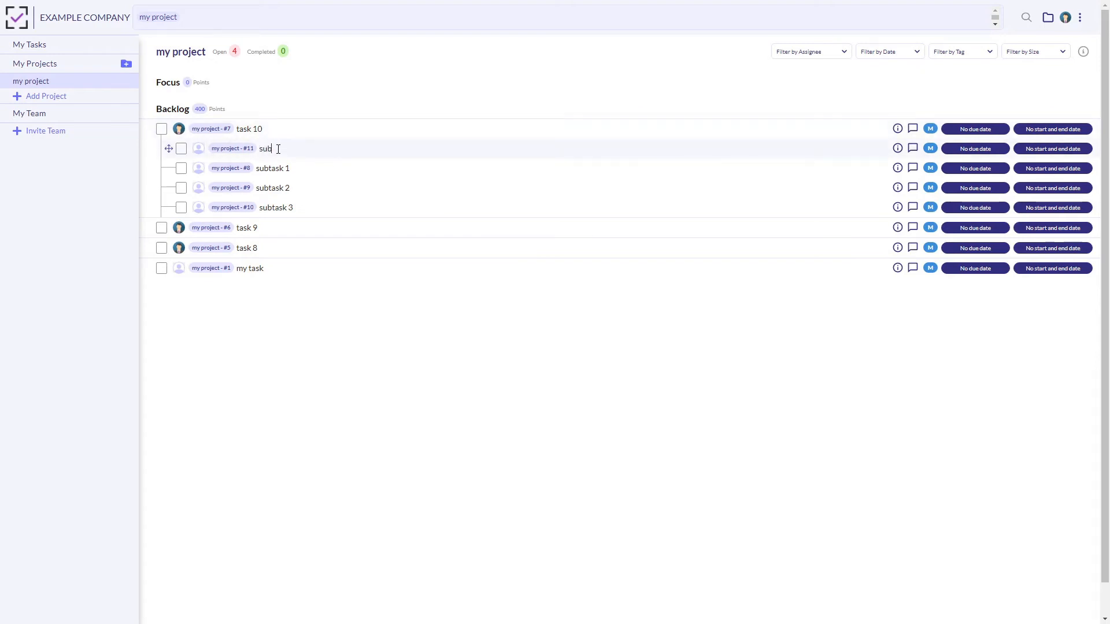
triple_click(308, 151)
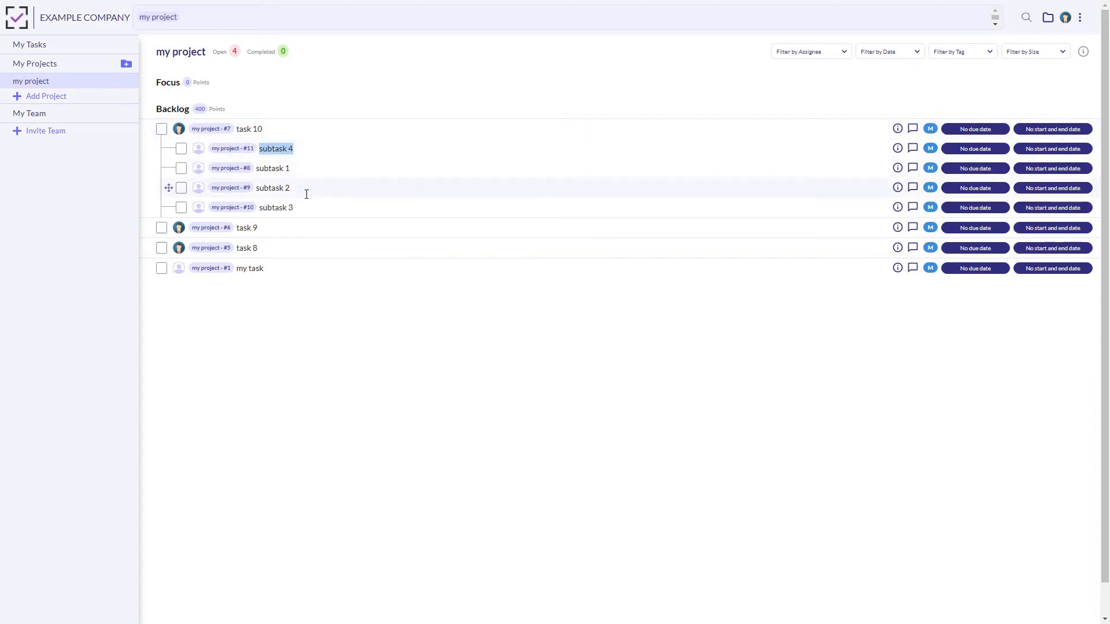
Add subtask 5 directly below subtask 3 under task 10.
left_click(309, 206)
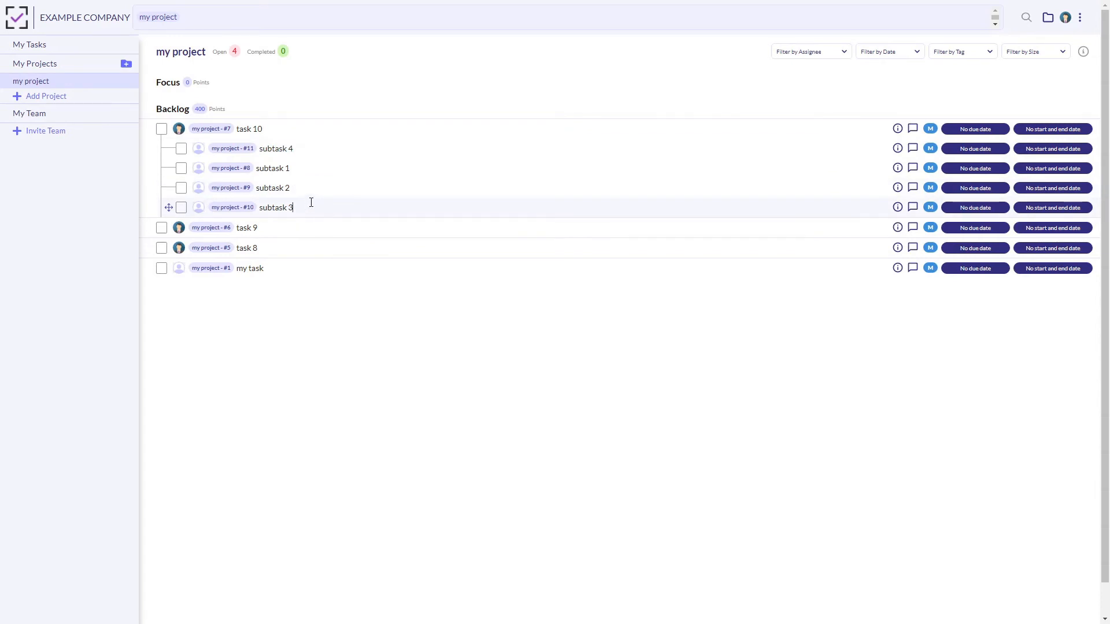
key("Return")
type("subtask 6")
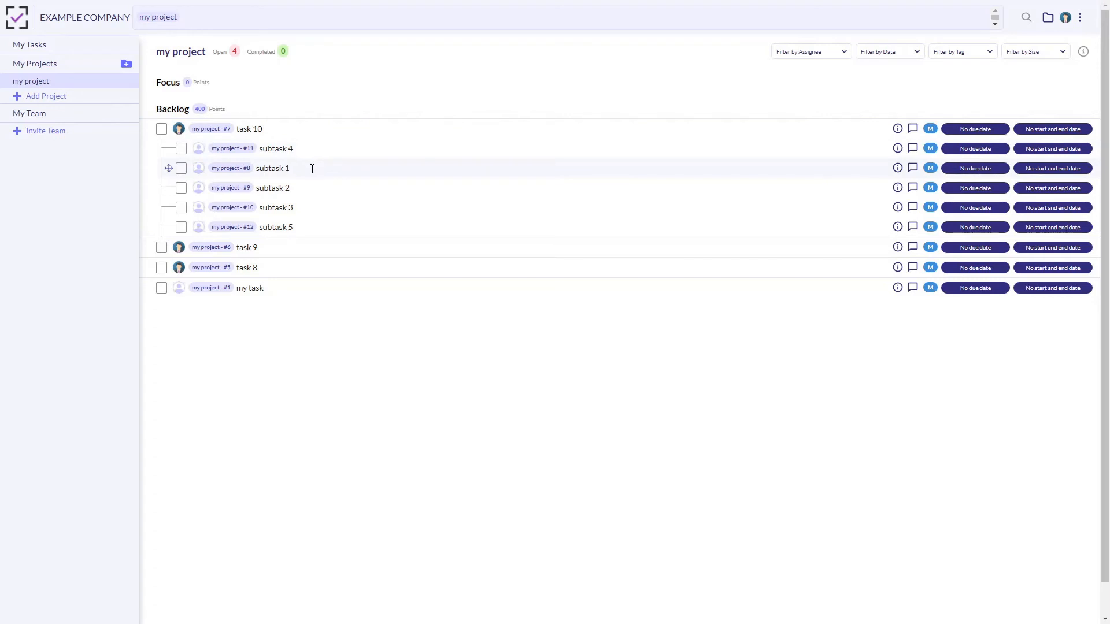
Move task 9 above task 10 and reorder task 10's subtasks to 5, 4, 2, 3, 1.
left_click_drag(169, 168, 167, 188)
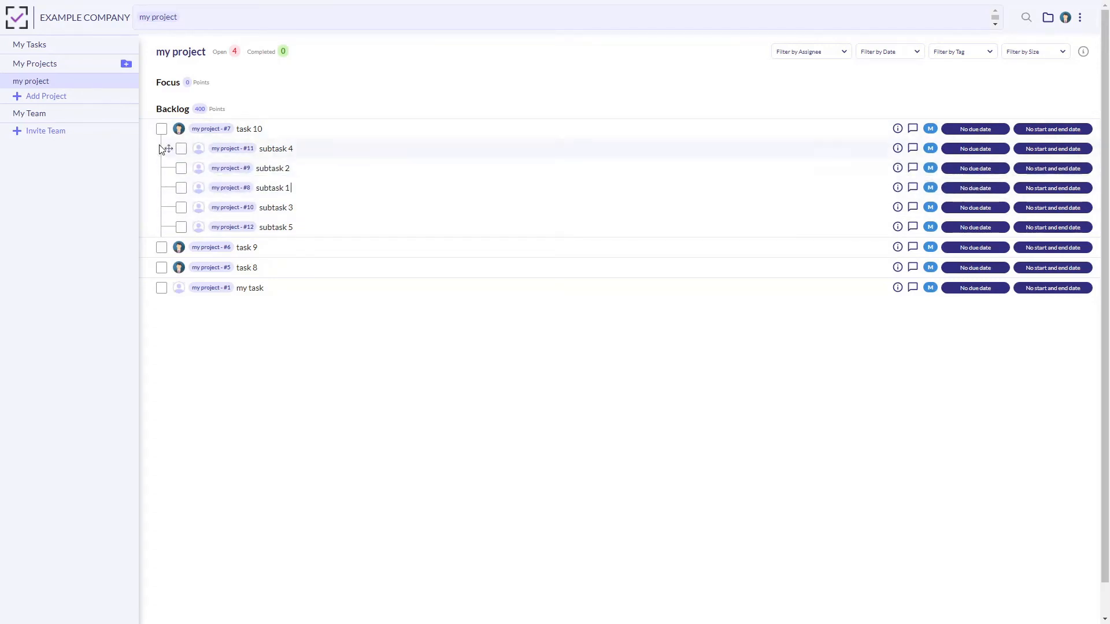
left_click_drag(152, 248, 156, 128)
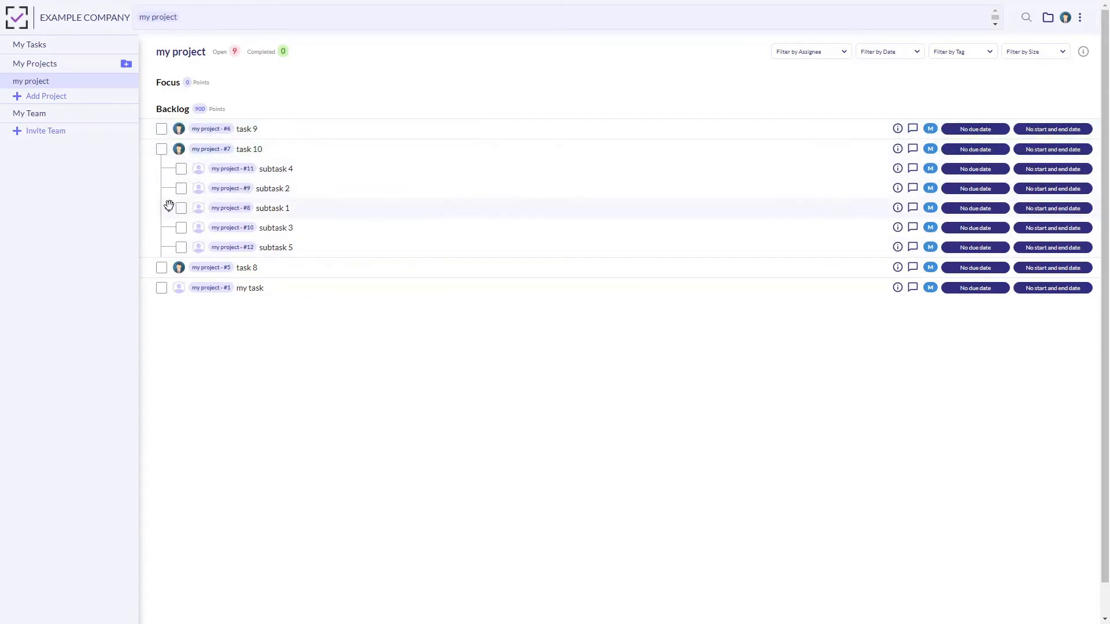
left_click_drag(169, 208, 171, 168)
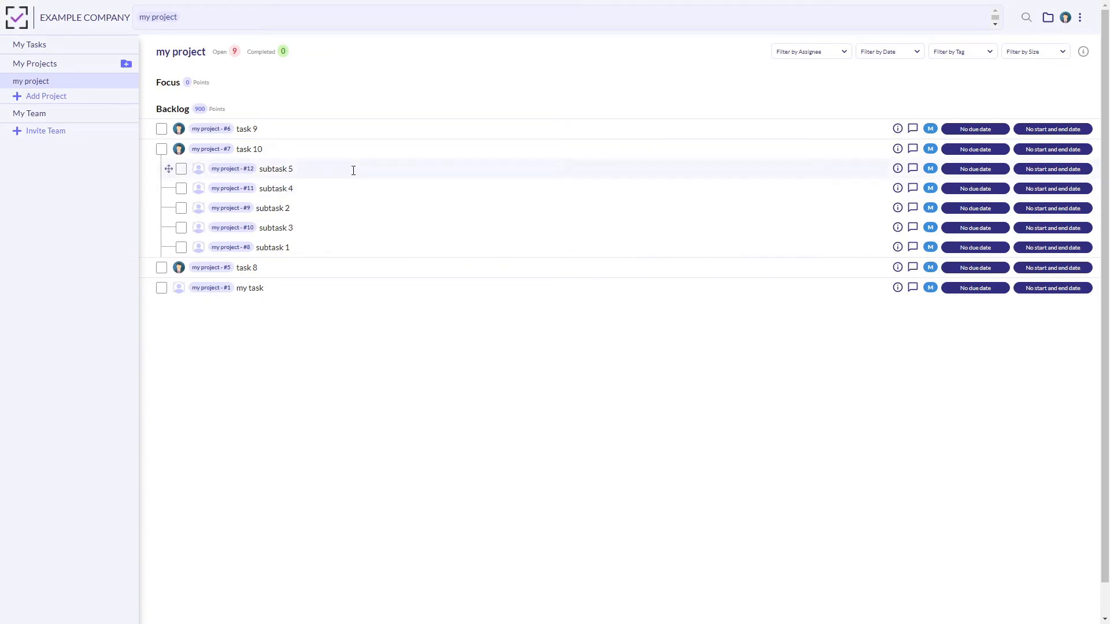
Assign subtask 5 and subtask 4 under task 10 to the account owner.
left_click(353, 171)
type("@john")
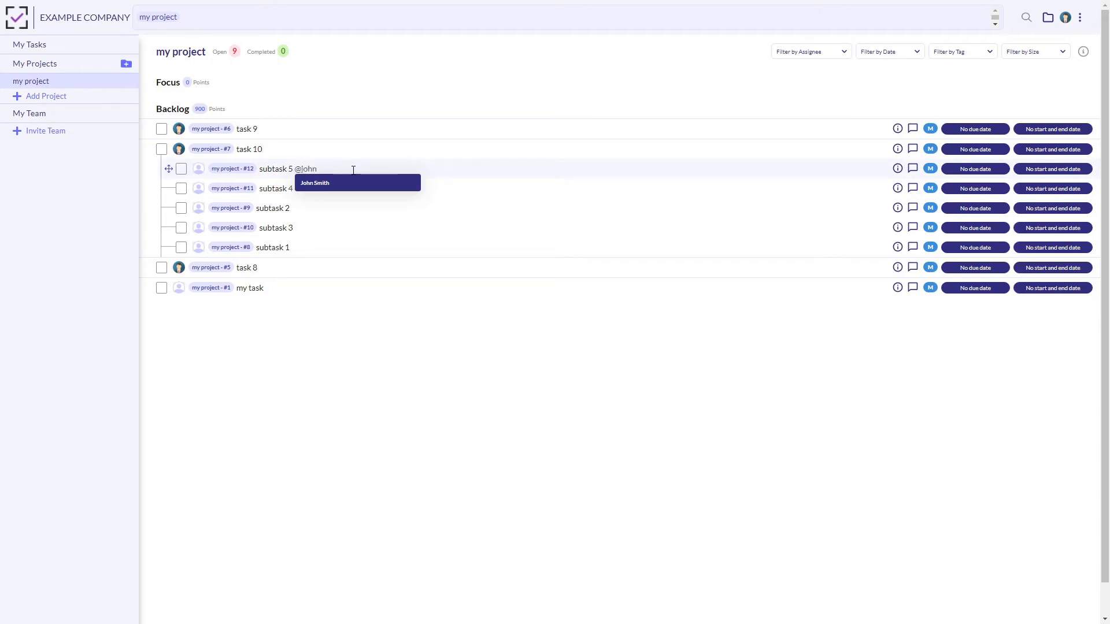
key("Return")
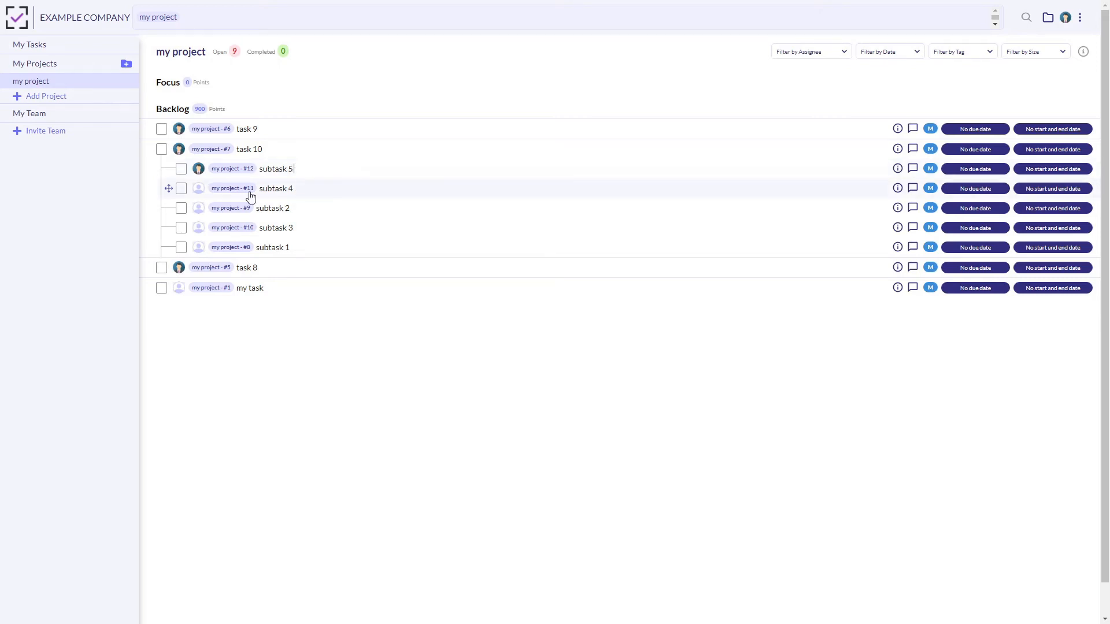
left_click(200, 193)
left_click(230, 225)
left_click(301, 186)
triple_click(250, 149)
left_click(271, 155)
left_click_drag(267, 166, 307, 189)
Check in My Tasks which subtasks of task 10 are listed for the account owner.
left_click(85, 49)
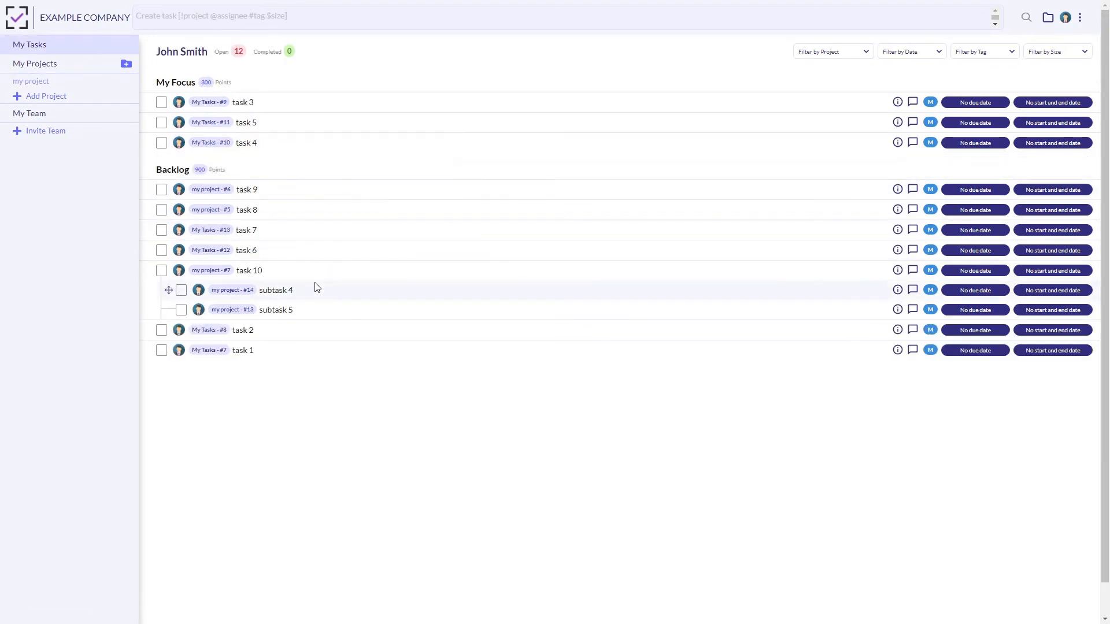
left_click_drag(313, 288, 259, 313)
left_click(324, 314)
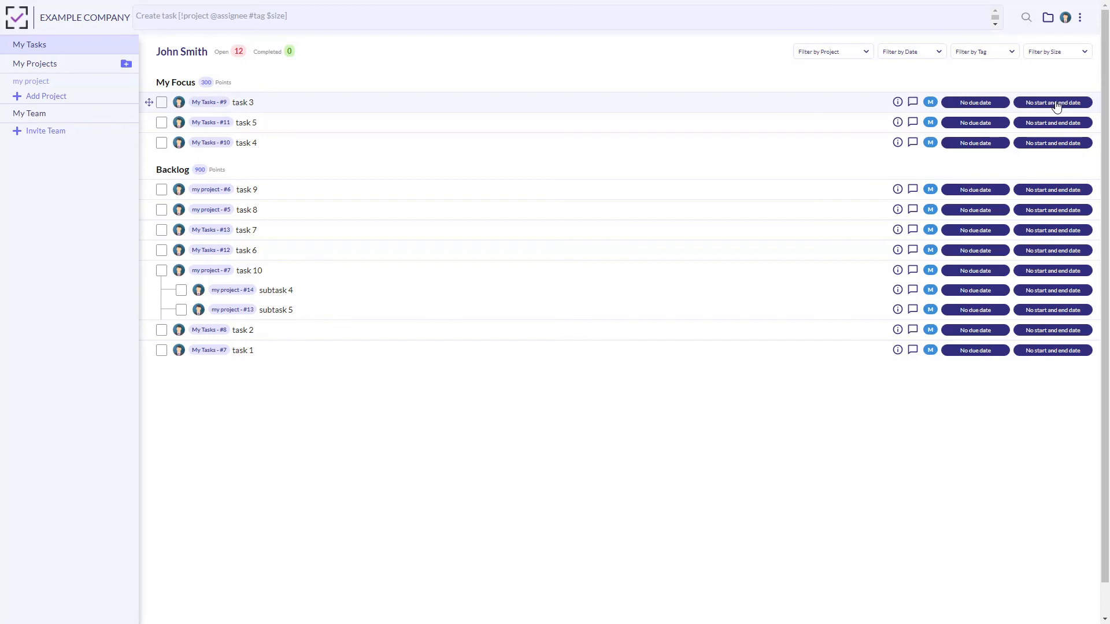
Review the details of task 3 in My Focus, including its number, title, creator and creation date.
left_click(898, 103)
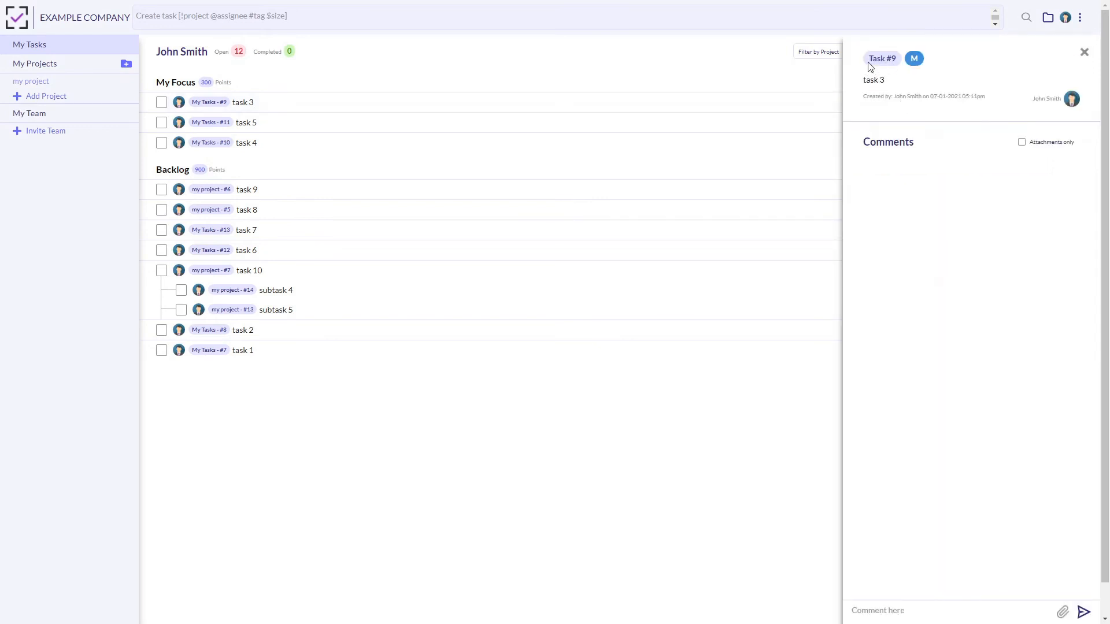
left_click_drag(866, 81, 891, 83)
left_click(890, 83)
left_click_drag(985, 97, 929, 95)
left_click(975, 97)
left_click(1083, 53)
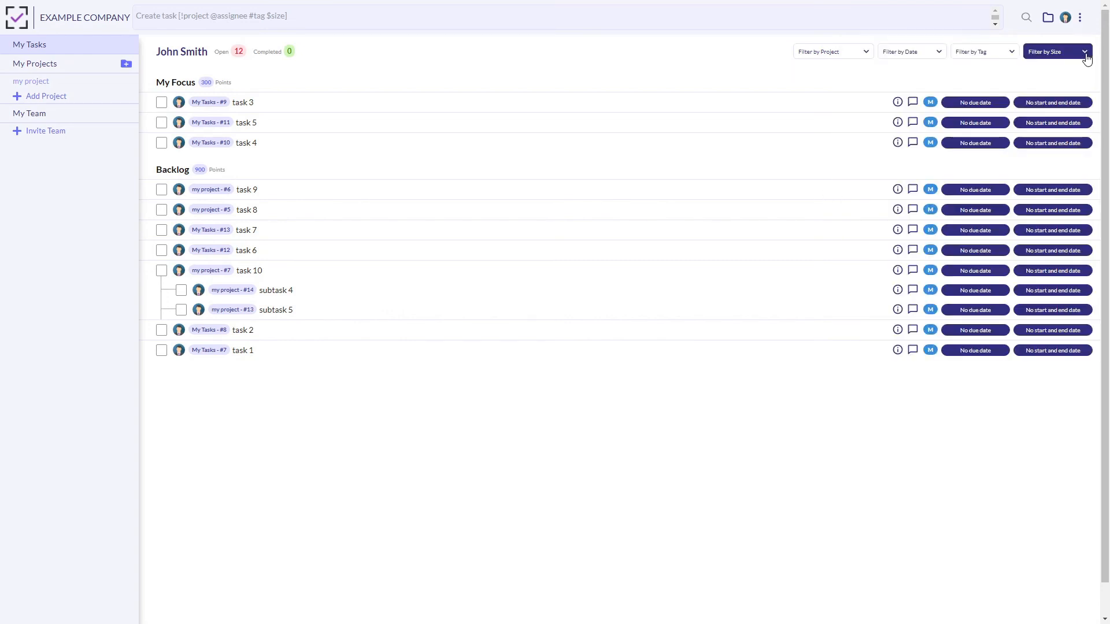
Post the comment "first comment!" on task 3 and close its comments.
left_click(912, 103)
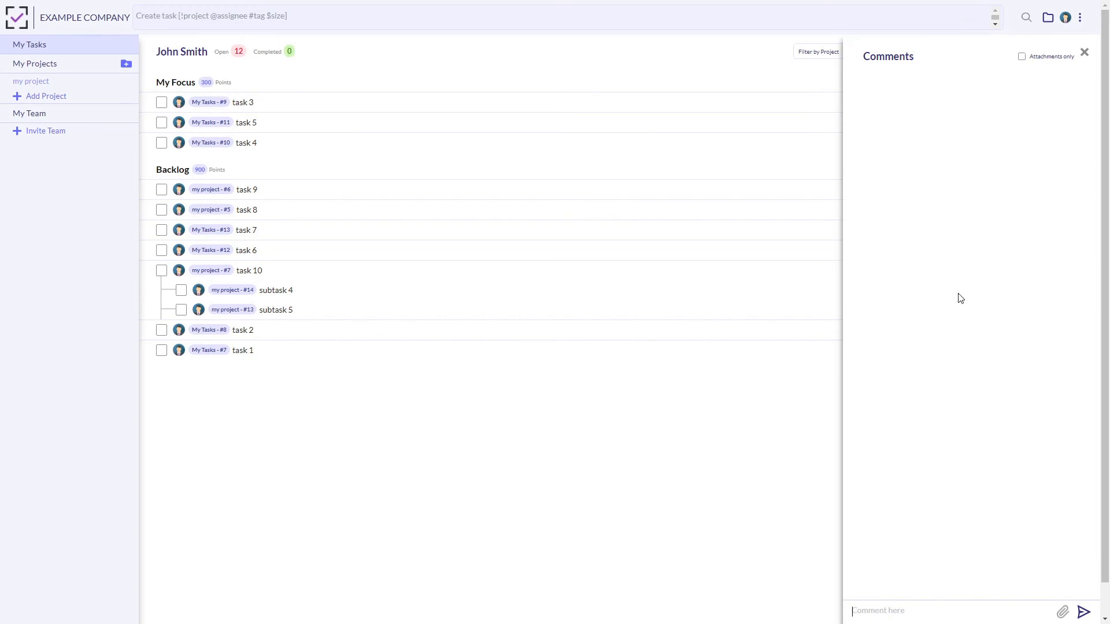
left_click(941, 610)
type("first comment!")
key("Return")
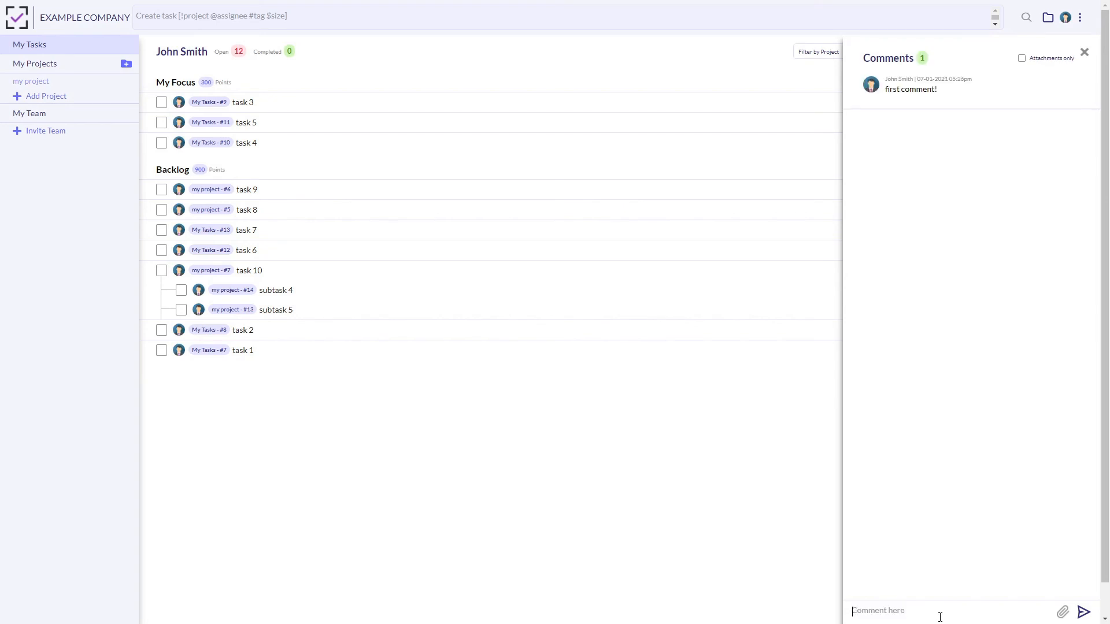
left_click(1082, 55)
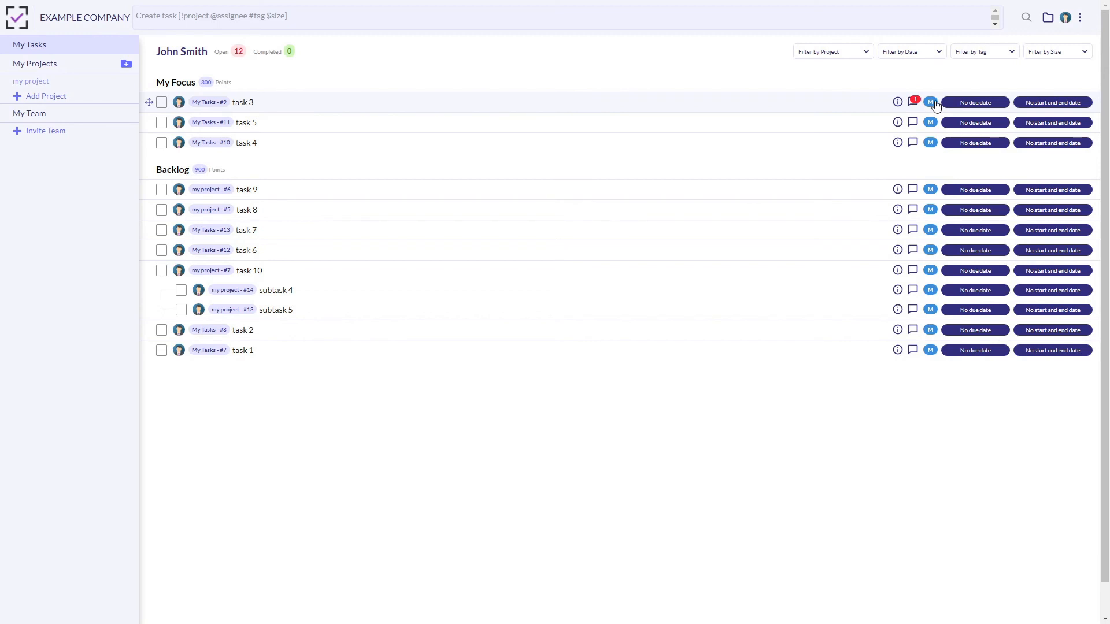
Set the size of task 3 to S using its size label.
left_click(935, 104)
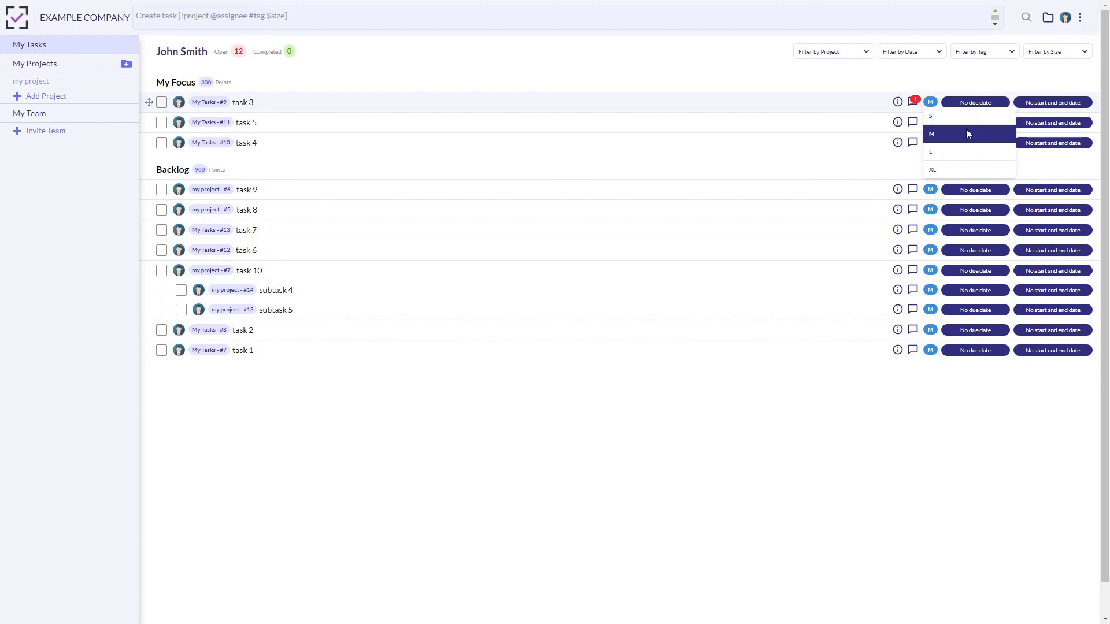
left_click(931, 104)
left_click(931, 104)
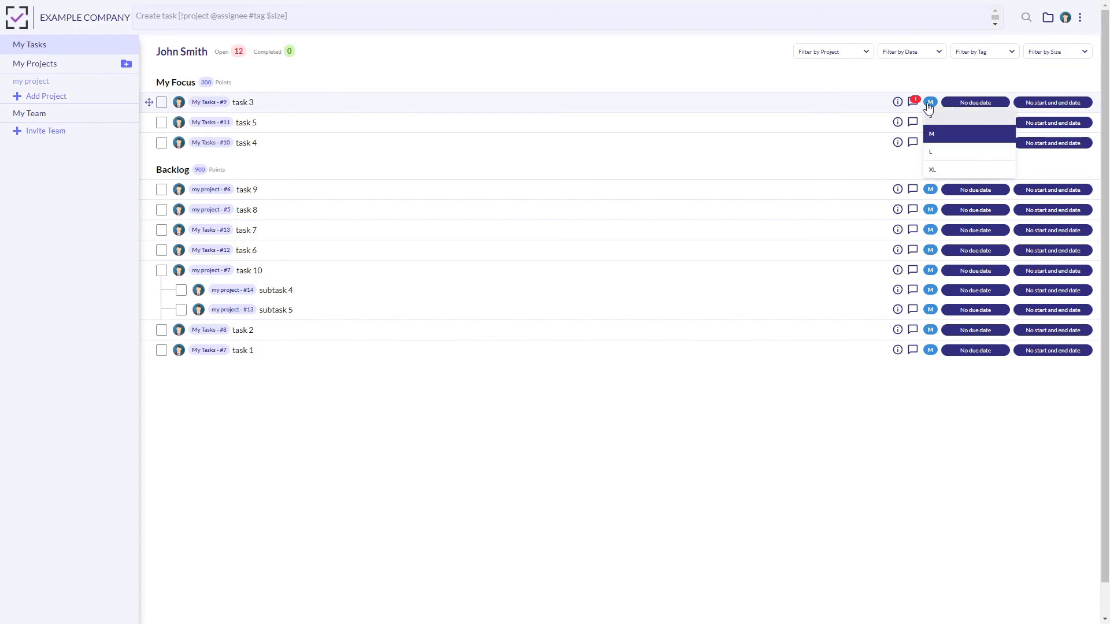
left_click(948, 116)
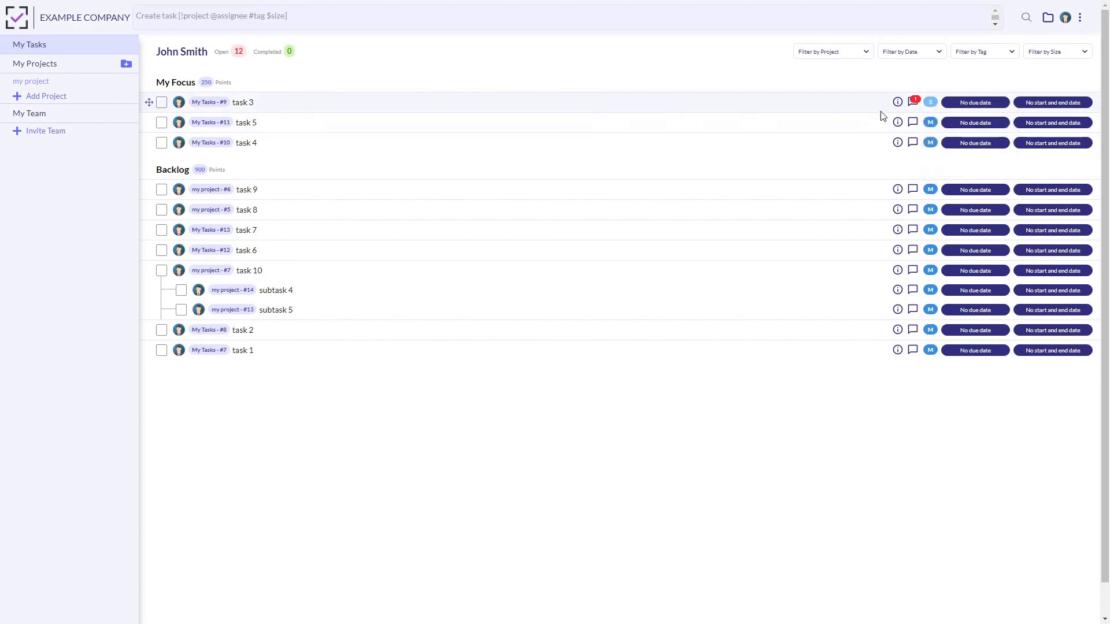
Set the size of task 3 to L through the inline $ size tag in its title.
left_click(831, 105)
type("$")
key("Down")
key("Down")
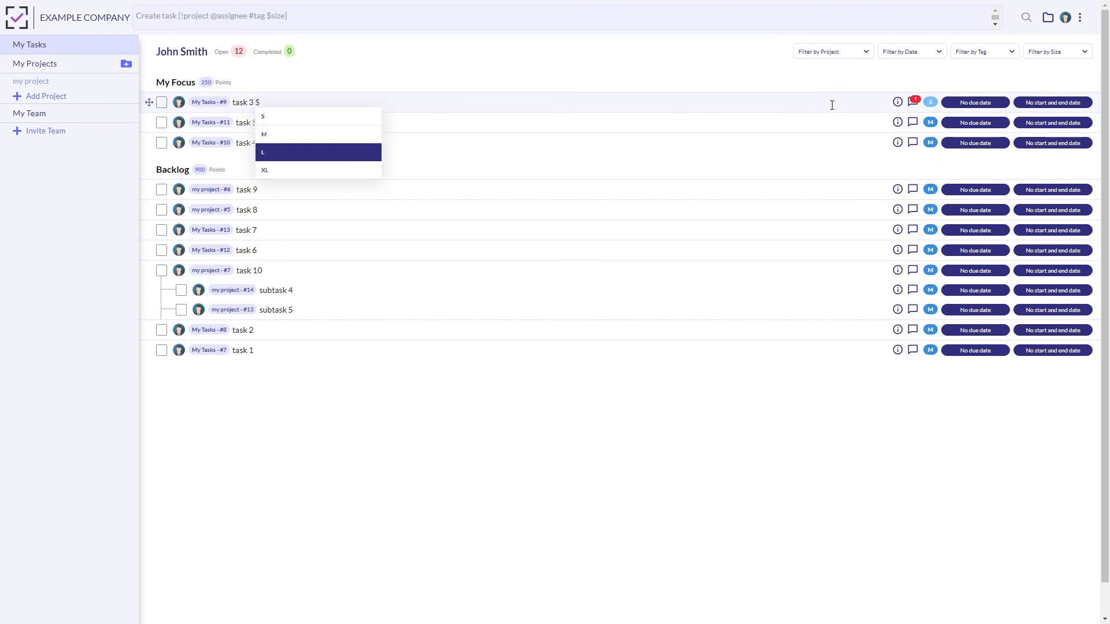
key("Return")
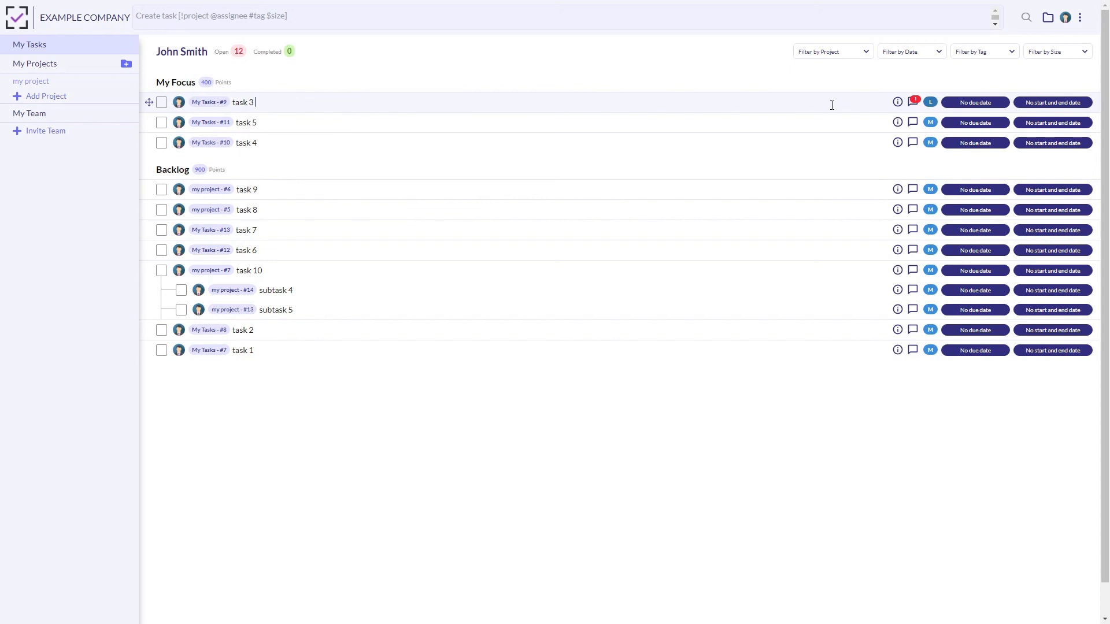
Give task 3 a due date of July 22, 2021.
left_click(976, 104)
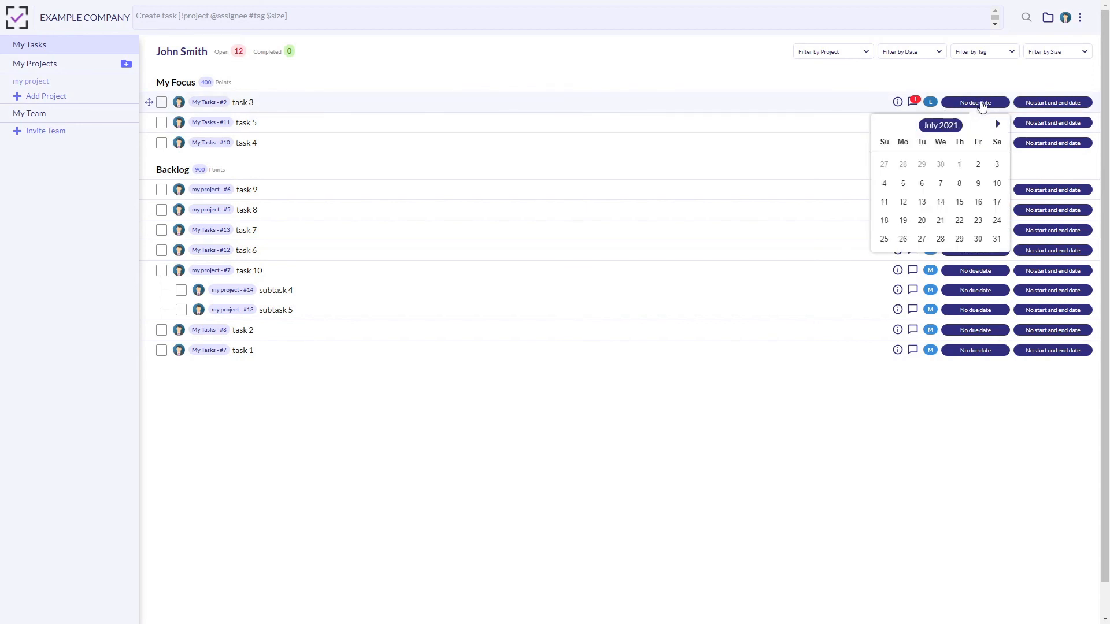
left_click(958, 222)
left_click(788, 108)
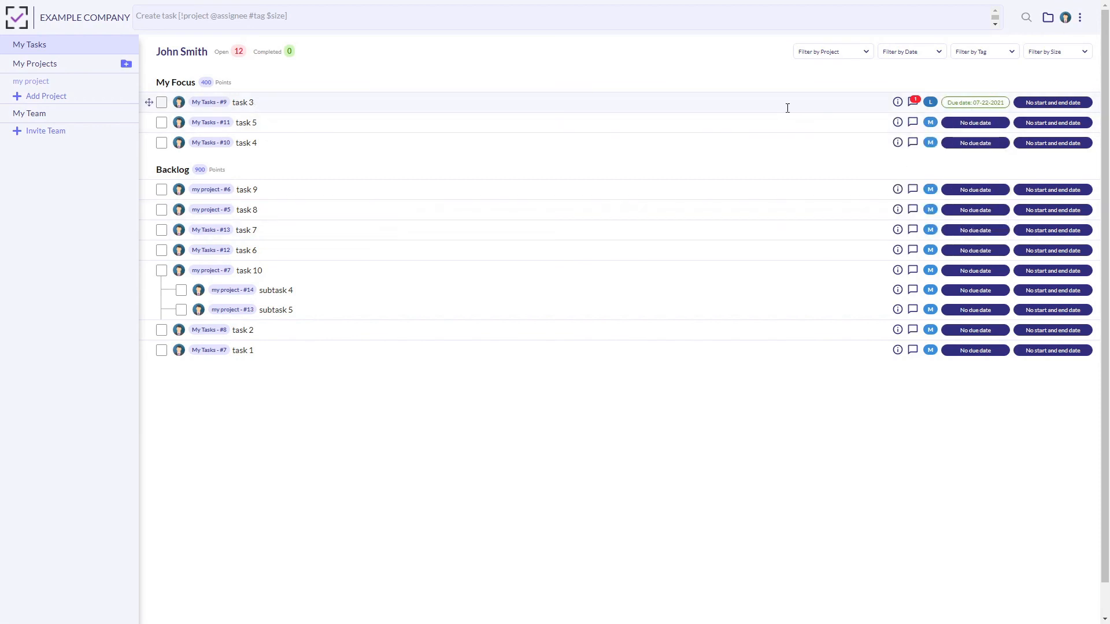
Schedule task 3 with a start date of July 1, 2021 and an end date of July 16, 2021.
left_click(1053, 108)
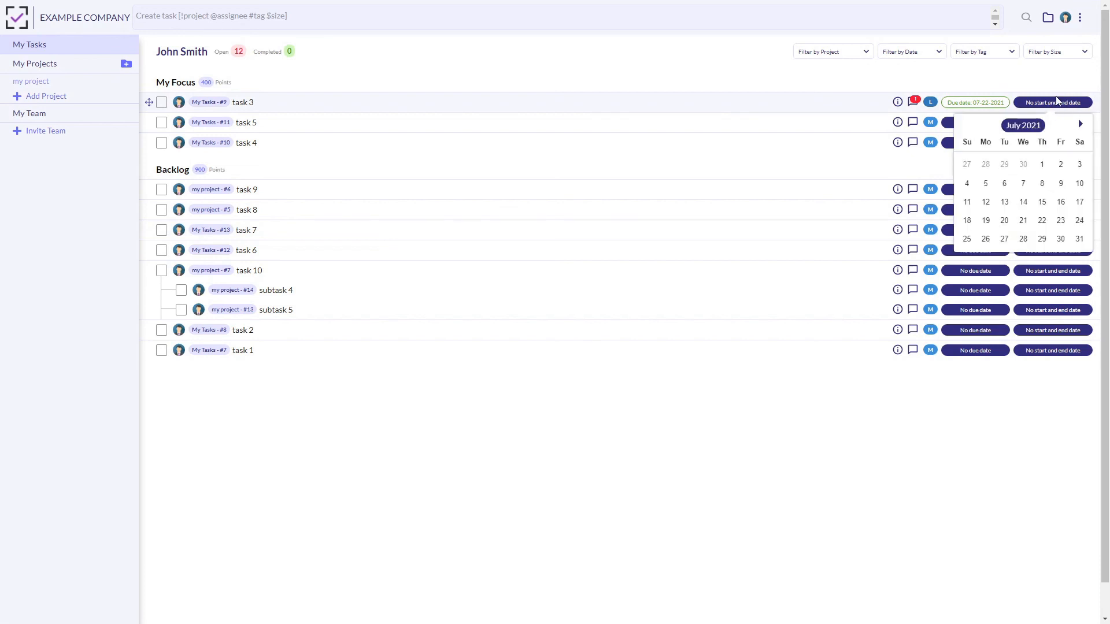
left_click(1042, 165)
left_click(1061, 202)
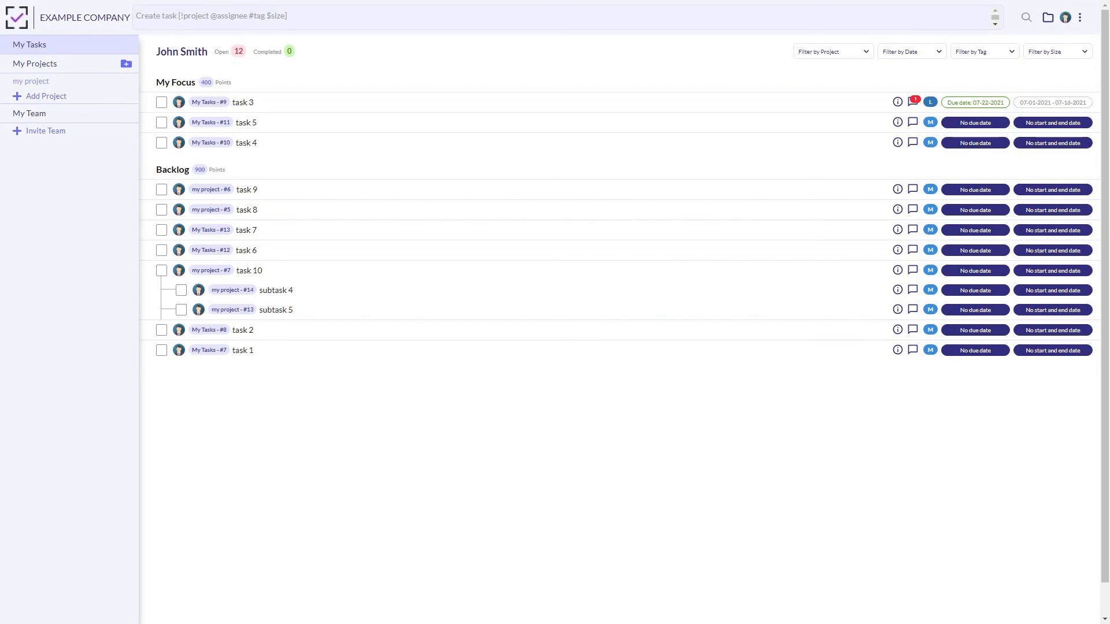
Invite one new member to the team with the Standard role, entering the invitee's e-mail address and sending the invitation.
left_click(58, 137)
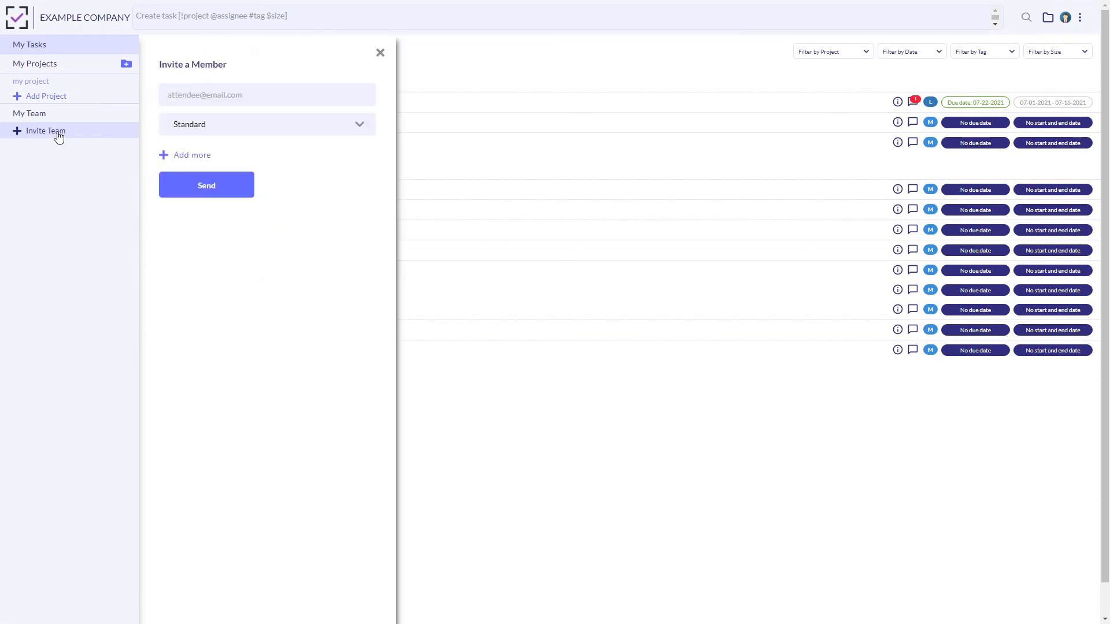
left_click(235, 95)
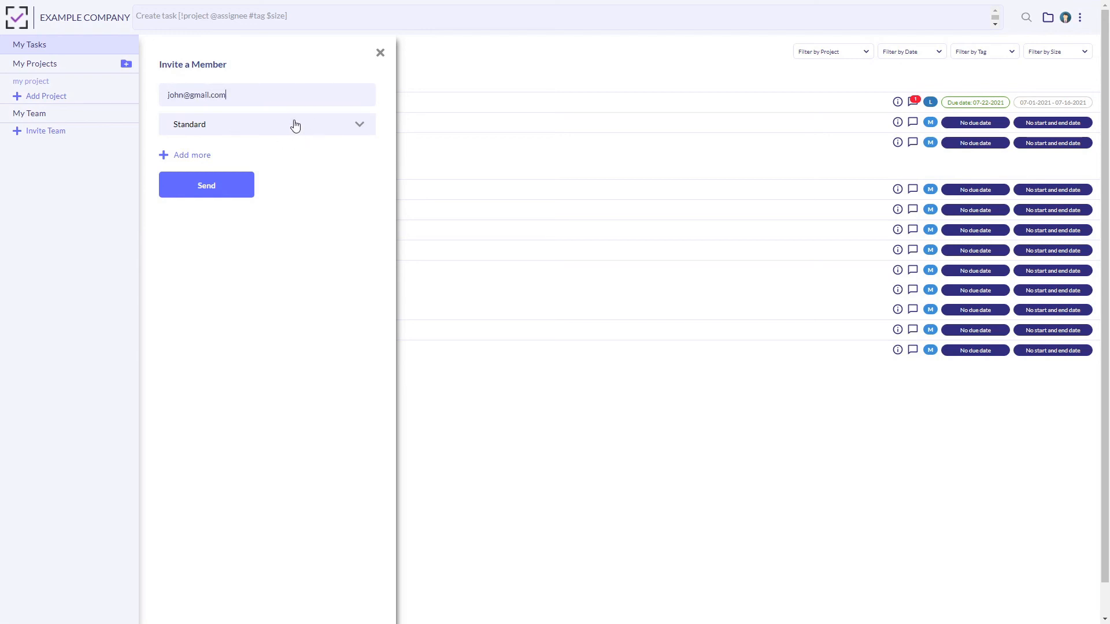
left_click(237, 193)
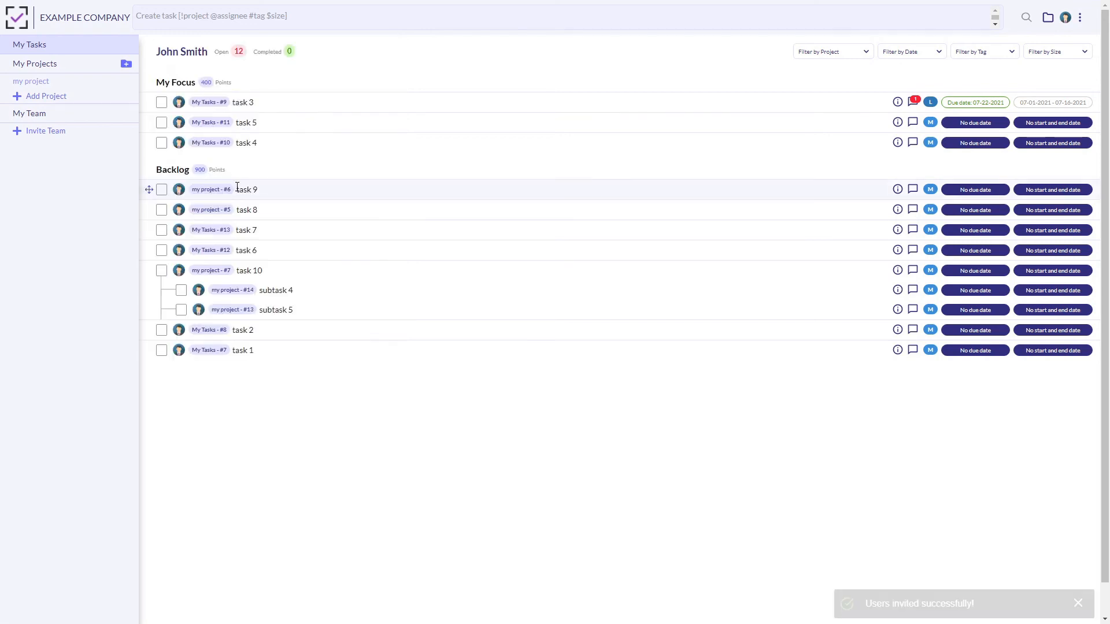